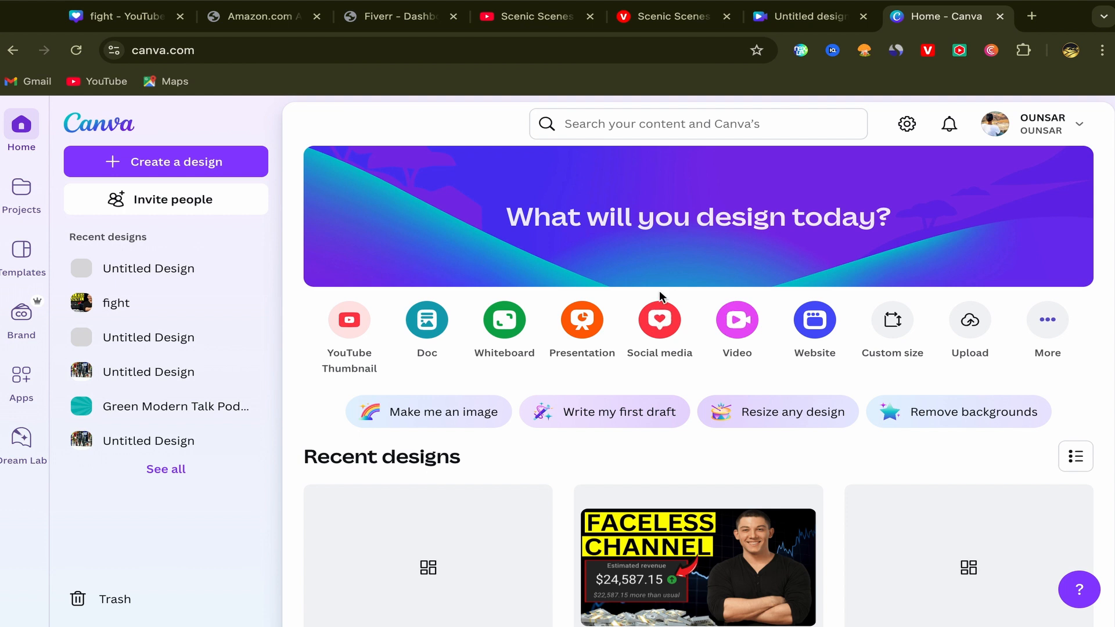
Step: Switch to the Scenic Scenes YouTube channel and examine its header details and latest videos, previewing the first two
{"action": "left_click", "coordinate": [537, 23]}
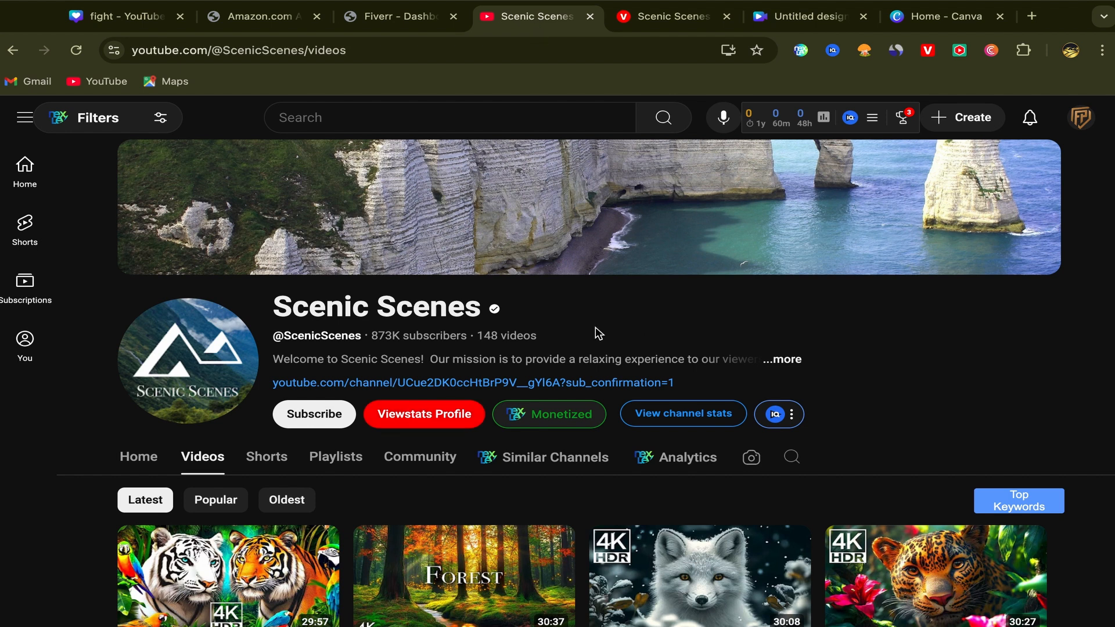
{"action": "scroll", "coordinate": [598, 333], "scroll_direction": "down", "scroll_amount": 2}
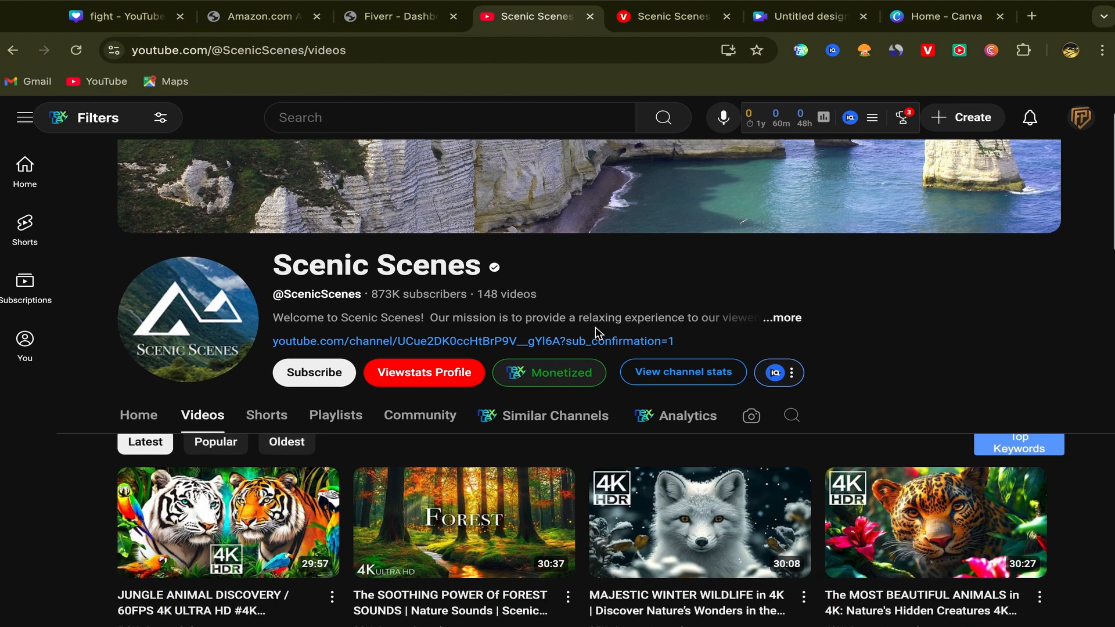
{"action": "scroll", "coordinate": [598, 333], "scroll_direction": "up", "scroll_amount": 2}
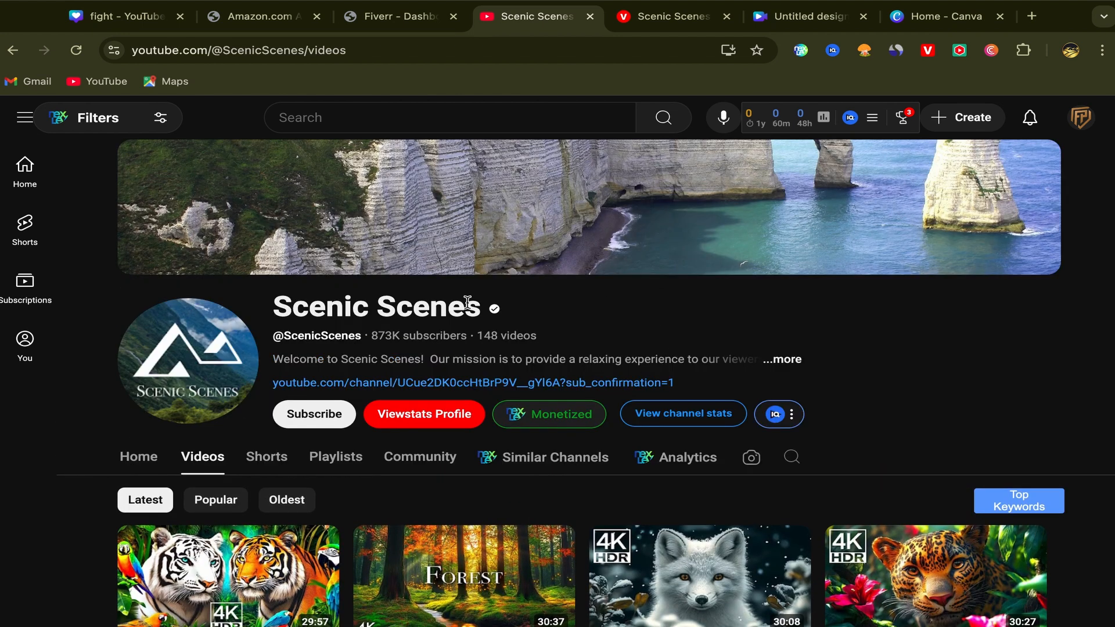
{"action": "scroll", "coordinate": [569, 319], "scroll_direction": "down", "scroll_amount": 4}
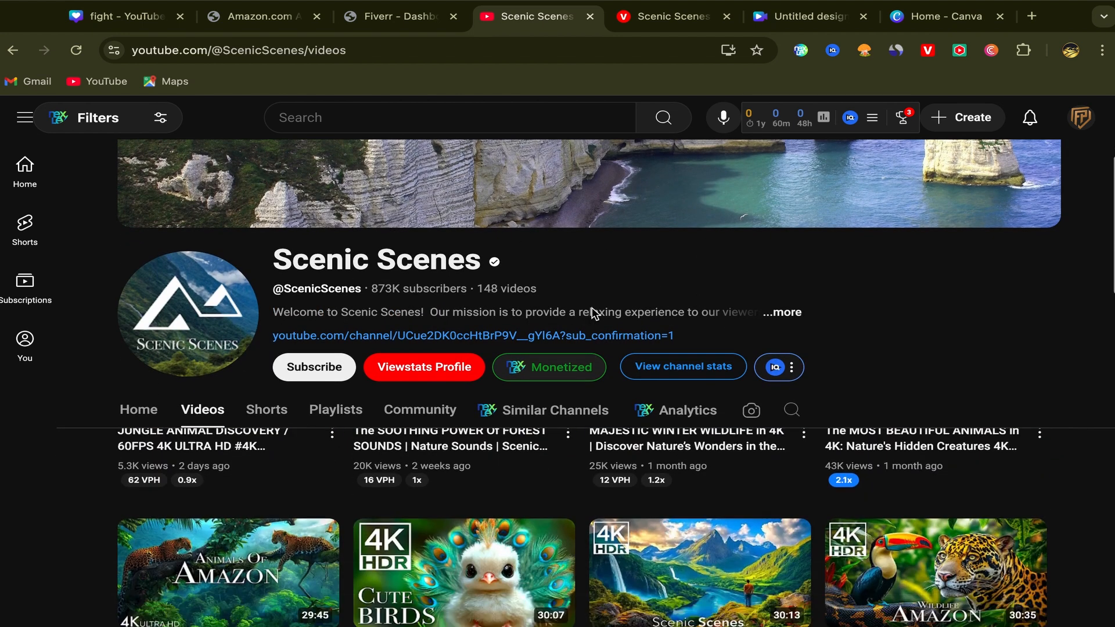
{"action": "scroll", "coordinate": [580, 323], "scroll_direction": "down", "scroll_amount": 1}
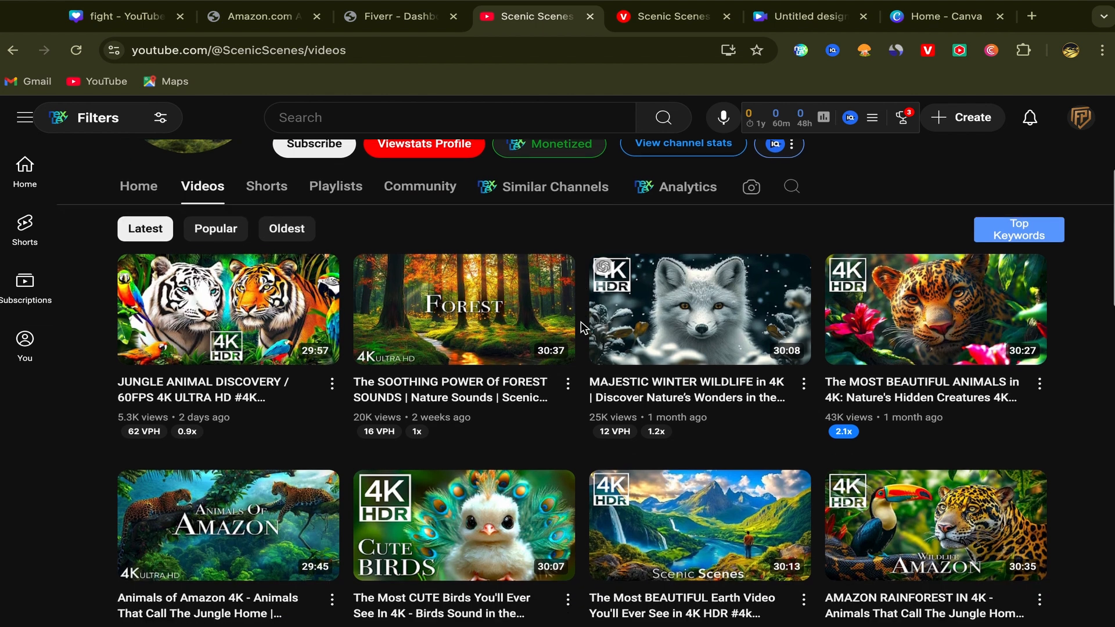
{"action": "mouse_move", "coordinate": [253, 307]}
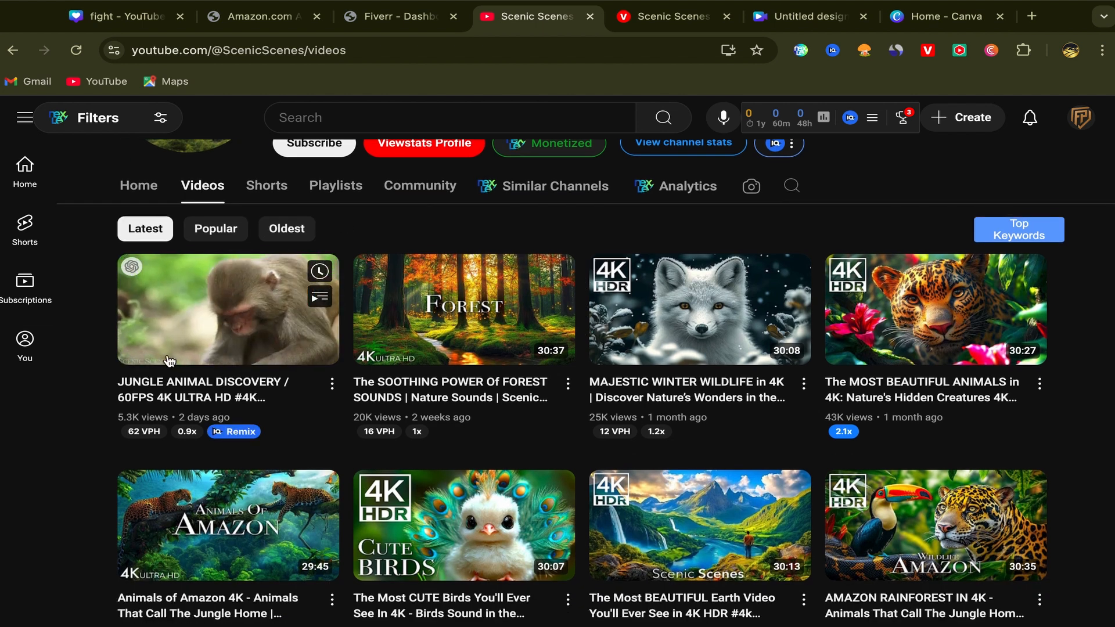
{"action": "mouse_move", "coordinate": [471, 319]}
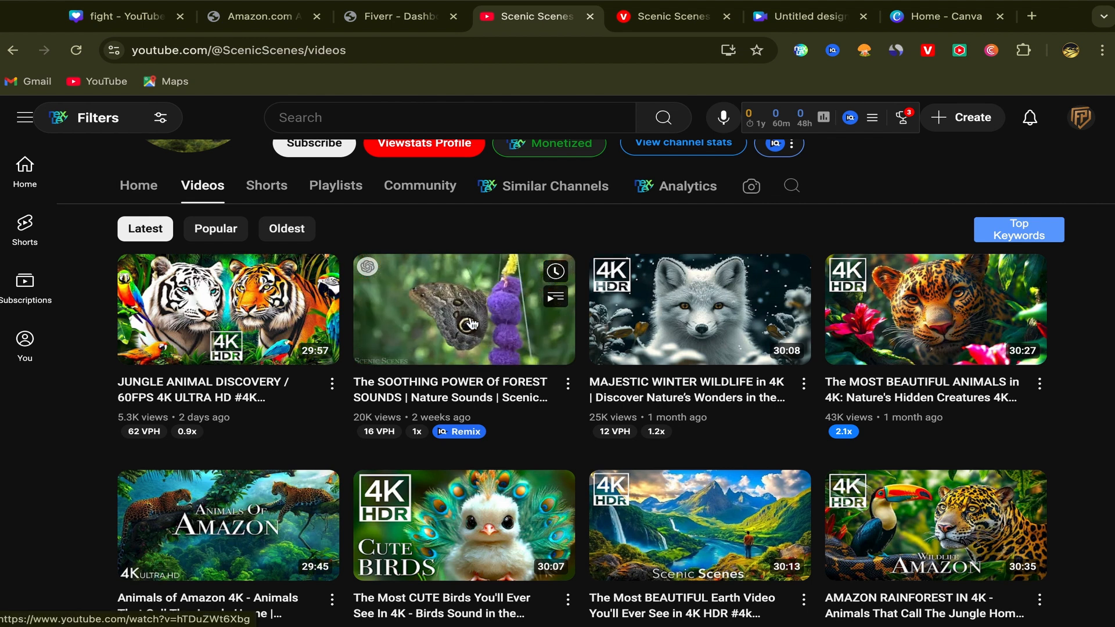
{"action": "scroll", "coordinate": [578, 381], "scroll_direction": "up", "scroll_amount": 3}
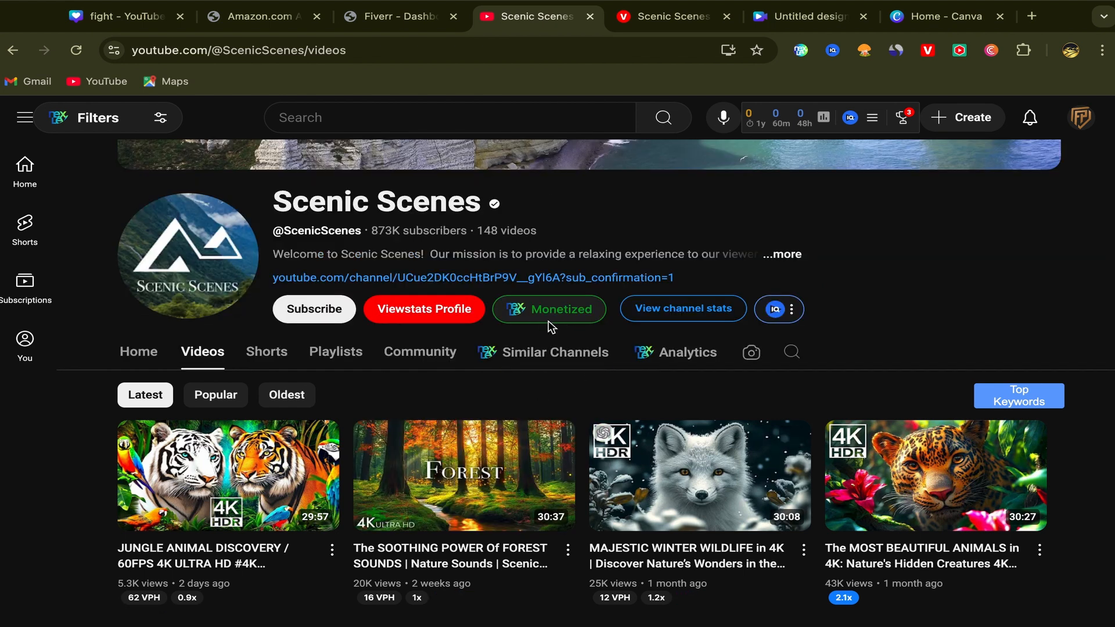
Step: View the Scenic Scenes channel stats and the available date ranges, closing the stats window when finished
{"action": "left_click", "coordinate": [675, 315]}
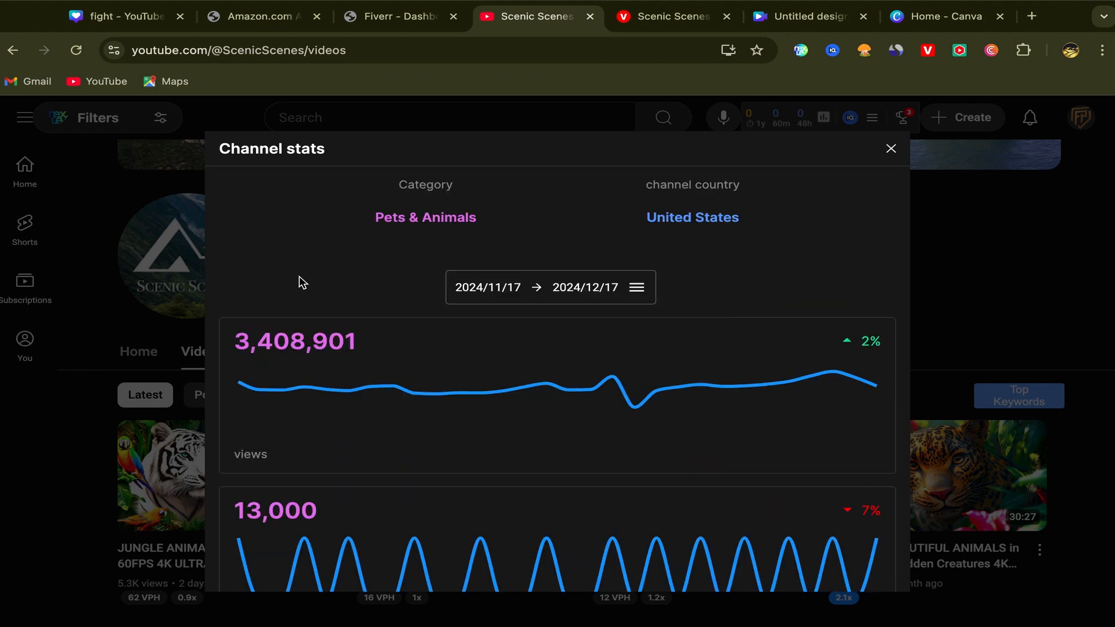
{"action": "left_click", "coordinate": [635, 291]}
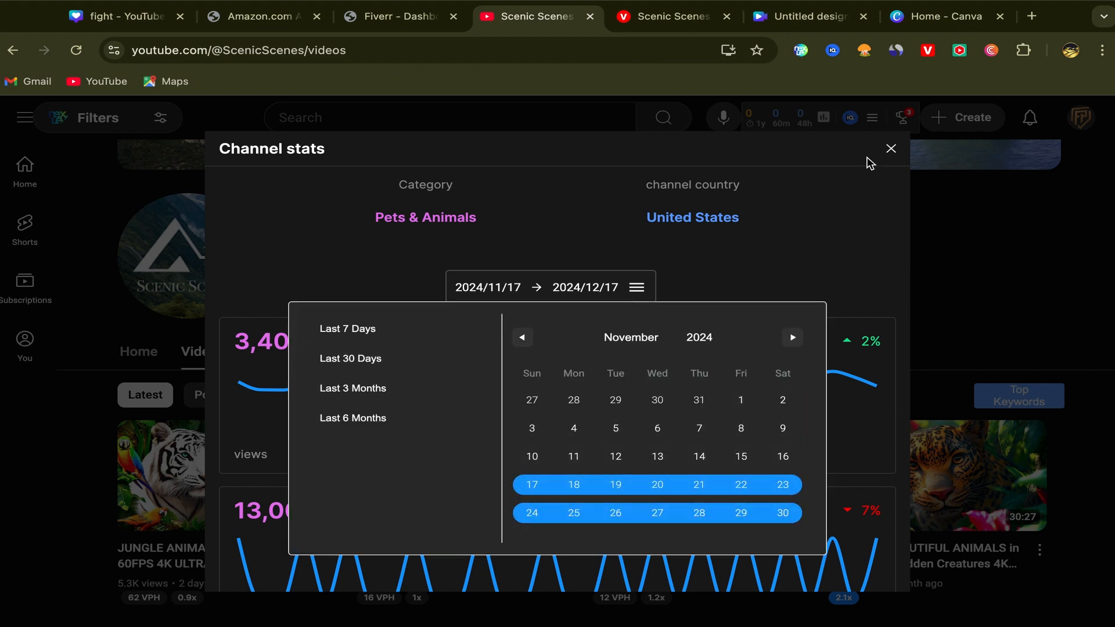
{"action": "left_click", "coordinate": [891, 149]}
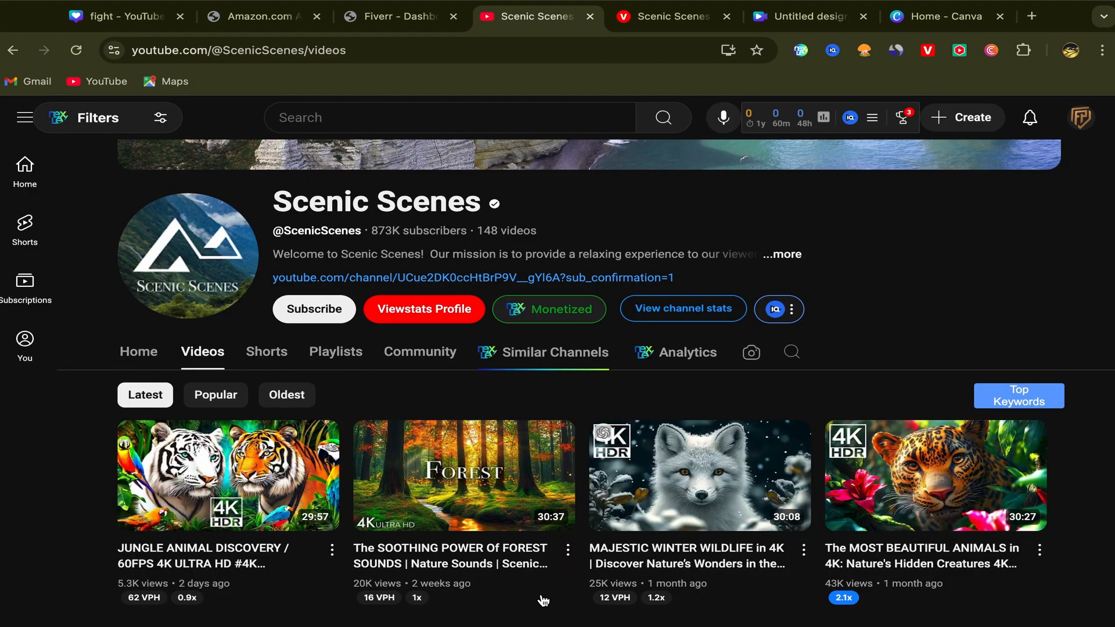
Step: Sort the Scenic Scenes videos by popularity and examine the top videos' view counts, views per hour and outlier scores
{"action": "scroll", "coordinate": [330, 388], "scroll_direction": "down", "scroll_amount": 3}
{"action": "scroll", "coordinate": [329, 389], "scroll_direction": "up", "scroll_amount": 3}
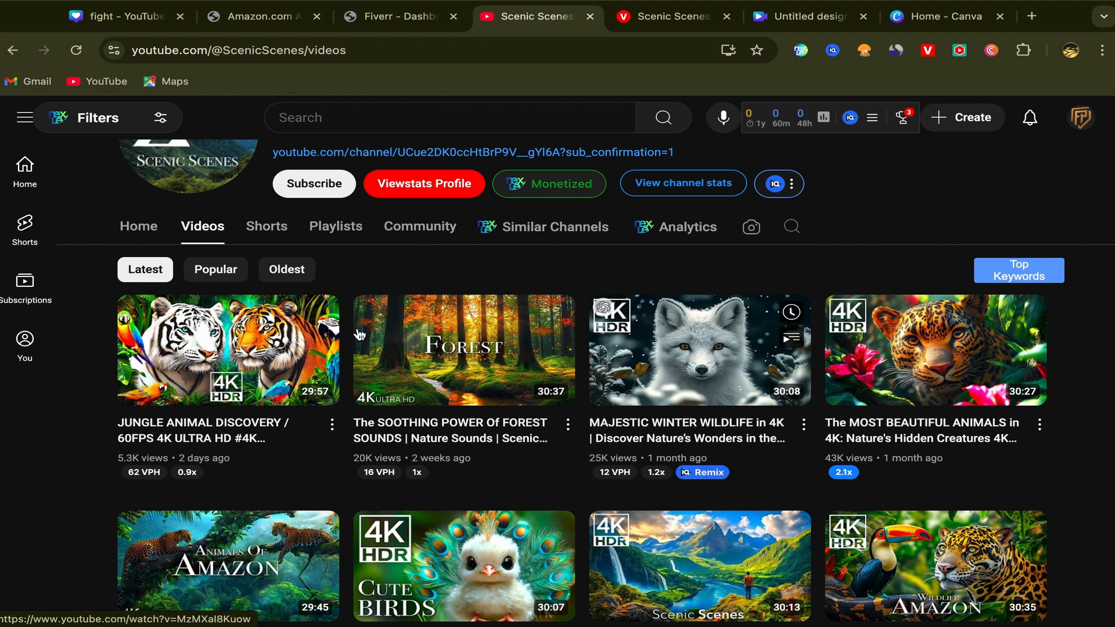
{"action": "left_click", "coordinate": [215, 268]}
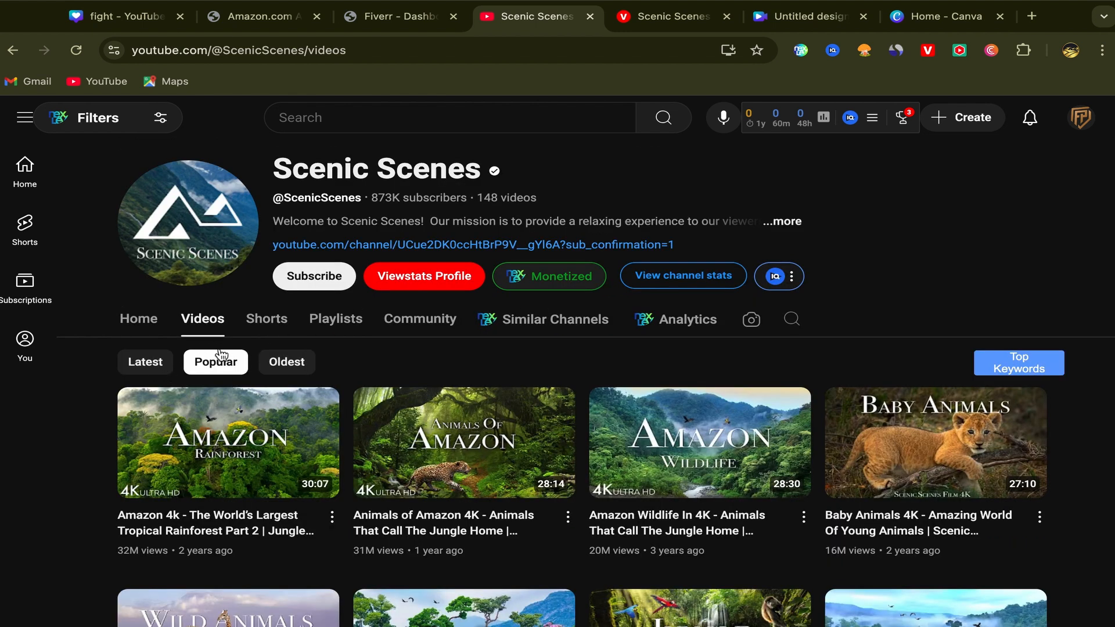
{"action": "scroll", "coordinate": [116, 410], "scroll_direction": "down", "scroll_amount": 3}
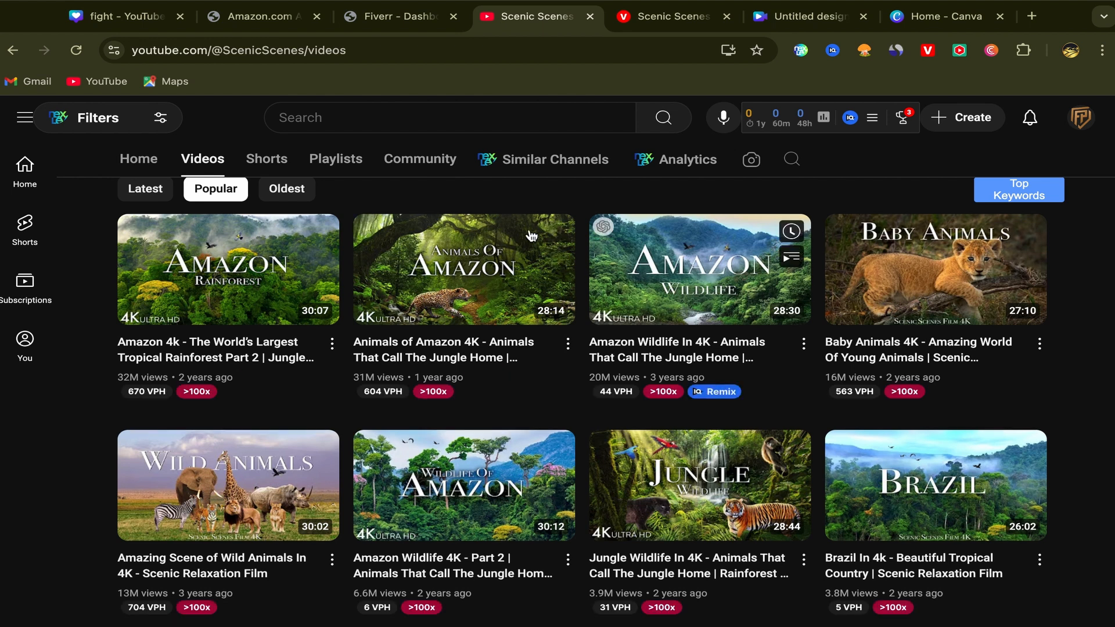
{"action": "mouse_move", "coordinate": [241, 262]}
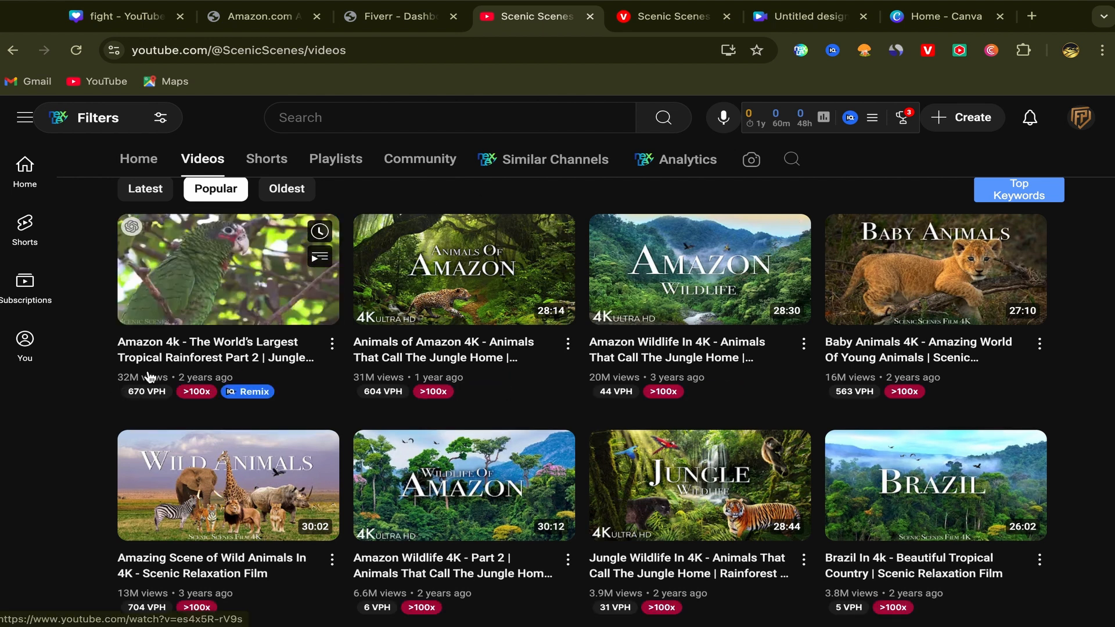
{"action": "mouse_move", "coordinate": [135, 391]}
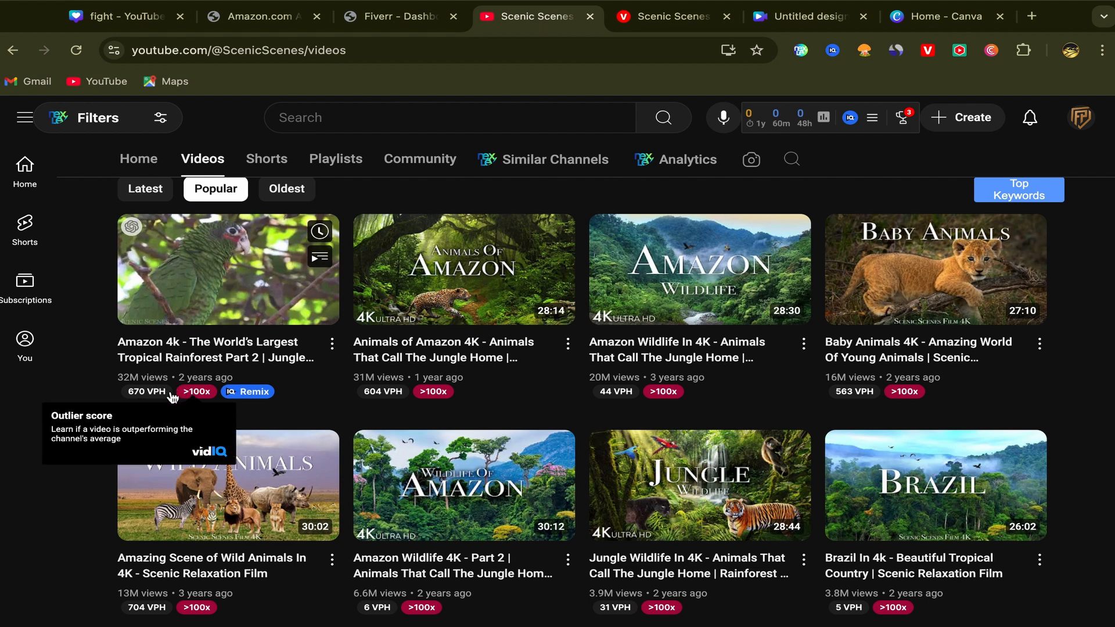
{"action": "mouse_move", "coordinate": [219, 313]}
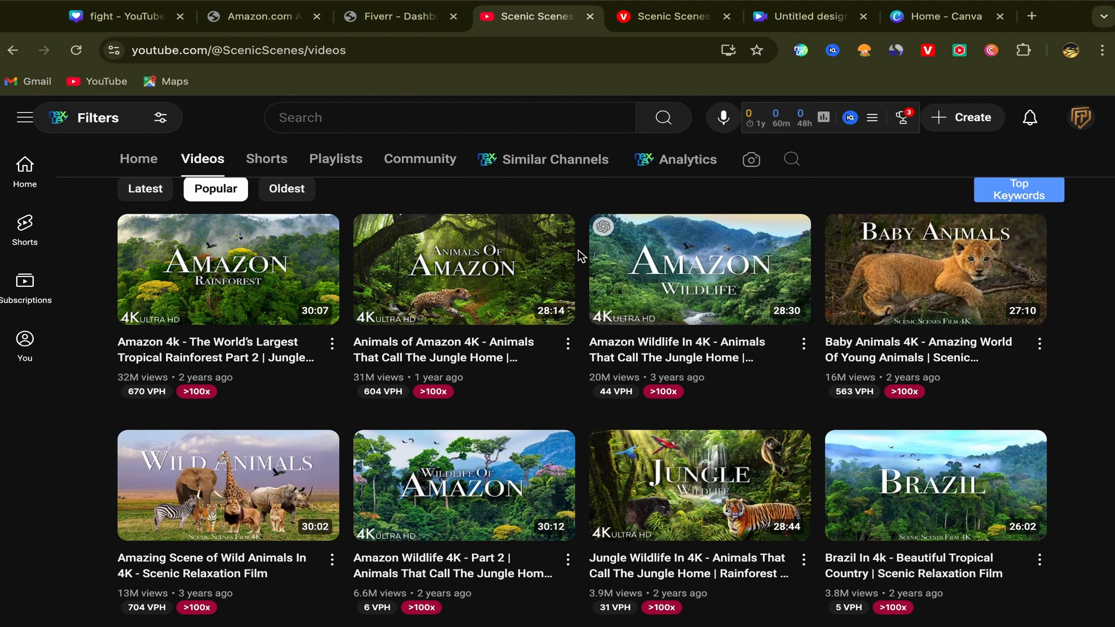
{"action": "scroll", "coordinate": [579, 255], "scroll_direction": "up", "scroll_amount": 4}
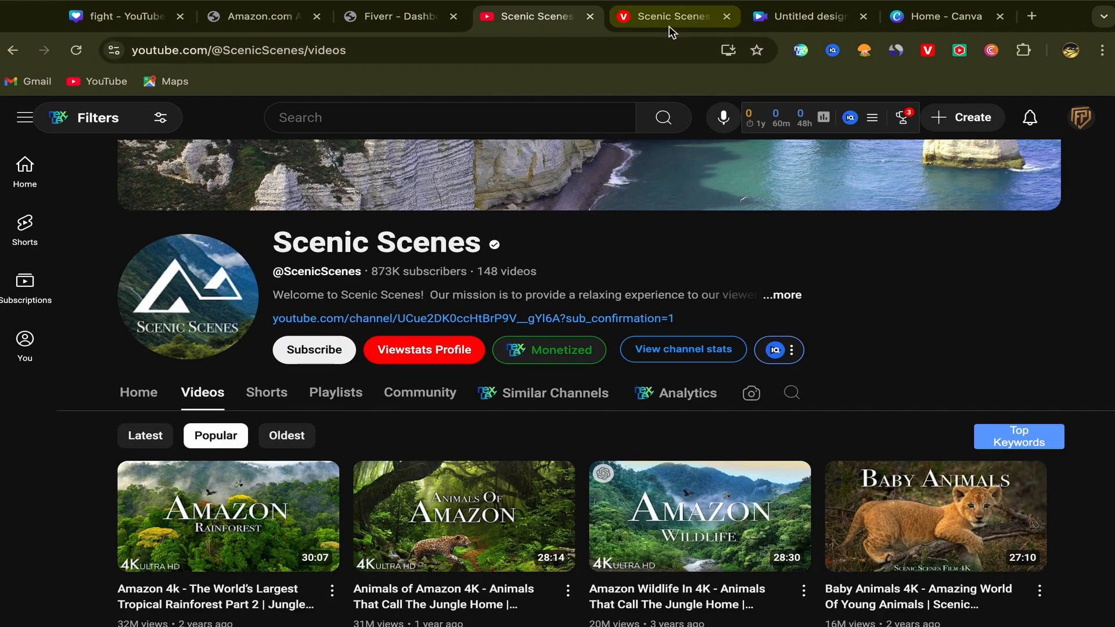
Step: Switch to the Scenic Scenes page on ViewStats, check the estimated revenue for the last 28 days, and return to the YouTube channel
{"action": "left_click", "coordinate": [672, 23]}
{"action": "scroll", "coordinate": [601, 260], "scroll_direction": "down", "scroll_amount": 1}
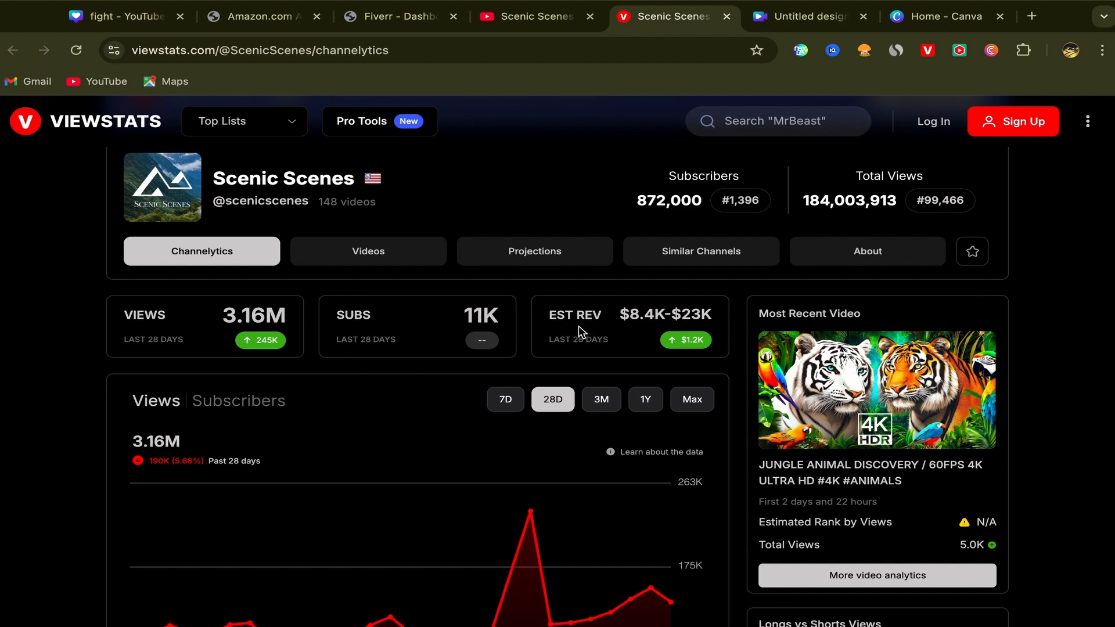
{"action": "mouse_move", "coordinate": [601, 341]}
{"action": "left_click", "coordinate": [537, 17]}
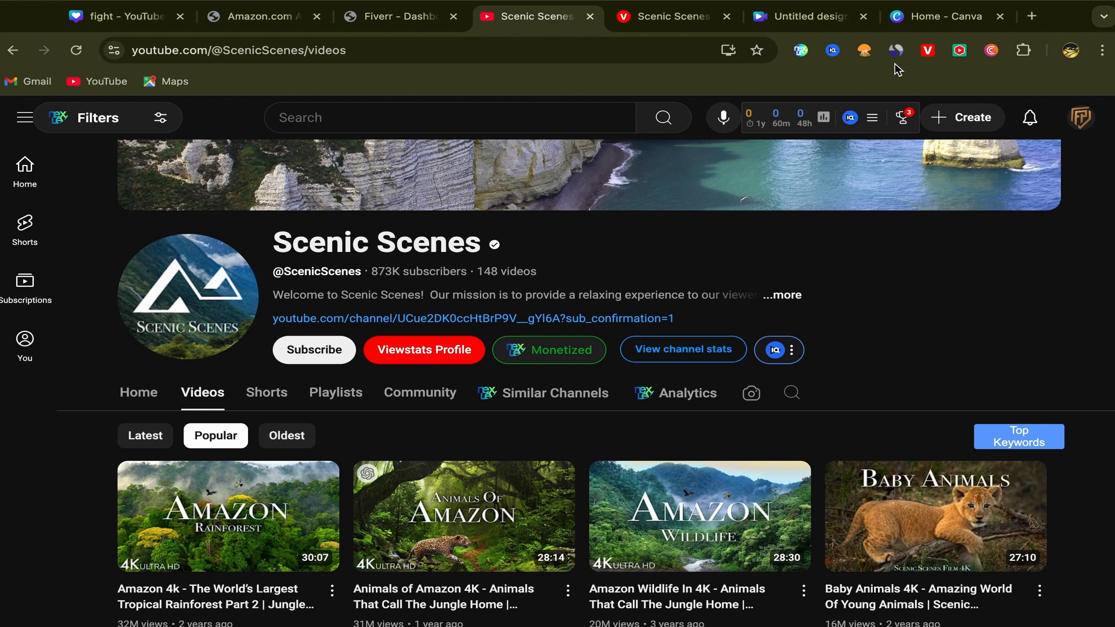
Step: Search Google for Canva in a new browser tab
{"action": "left_click", "coordinate": [931, 23]}
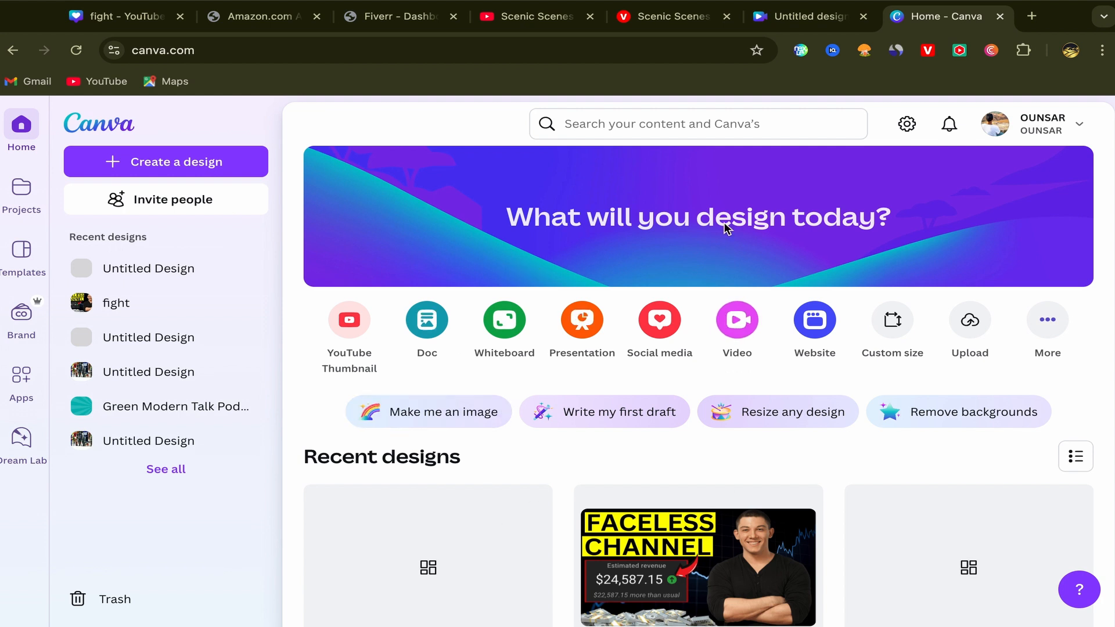
{"action": "left_click", "coordinate": [1031, 16]}
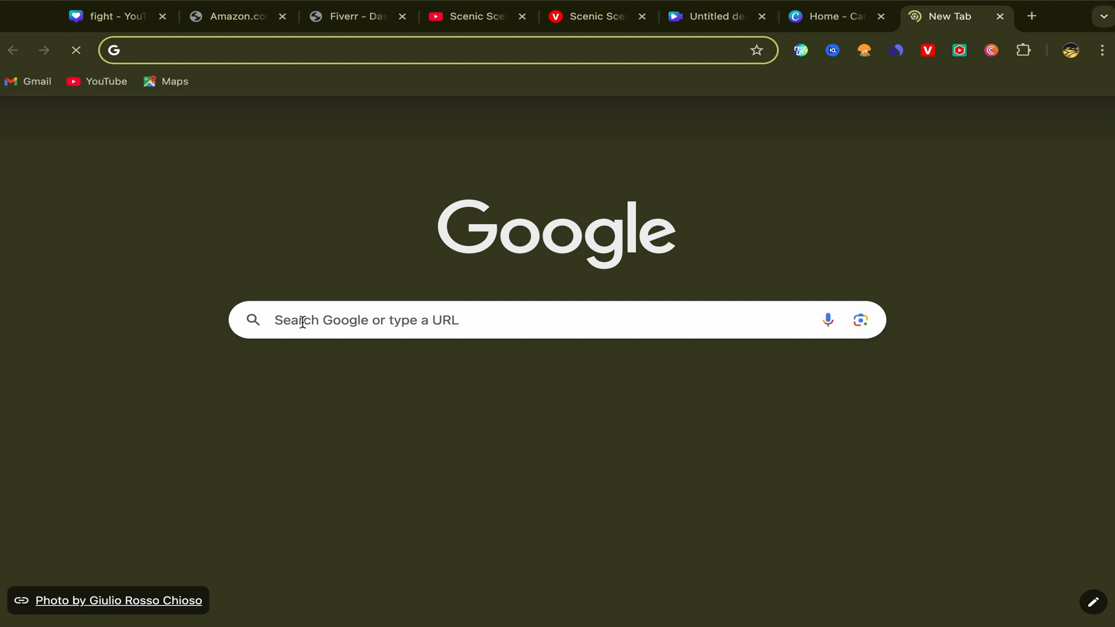
{"action": "left_click", "coordinate": [293, 321]}
{"action": "type", "text": "c"}
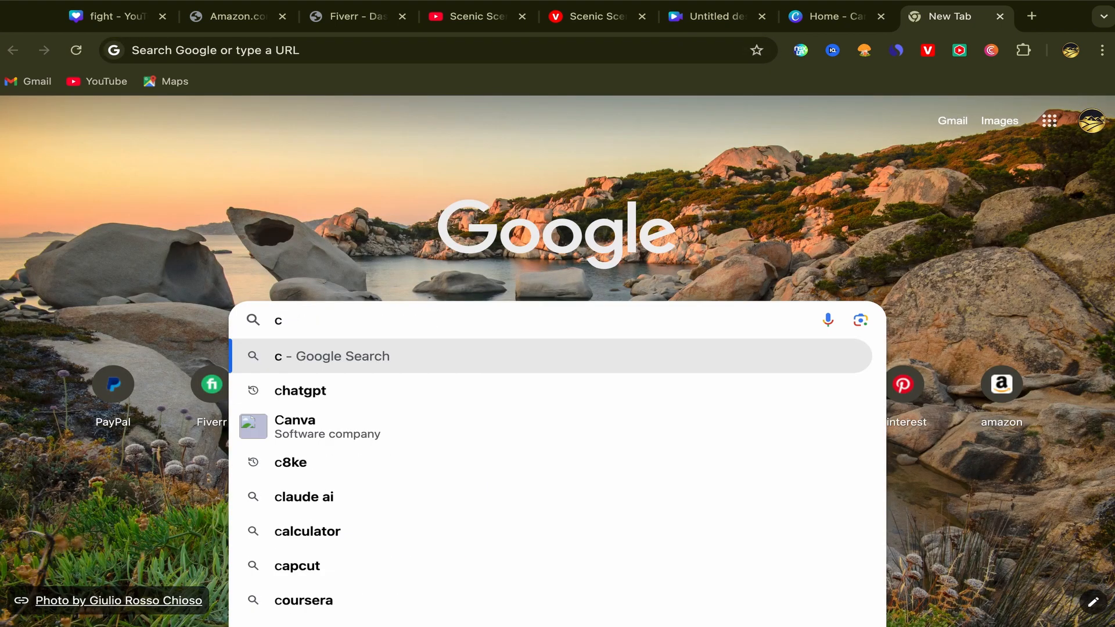
{"action": "left_click", "coordinate": [332, 422]}
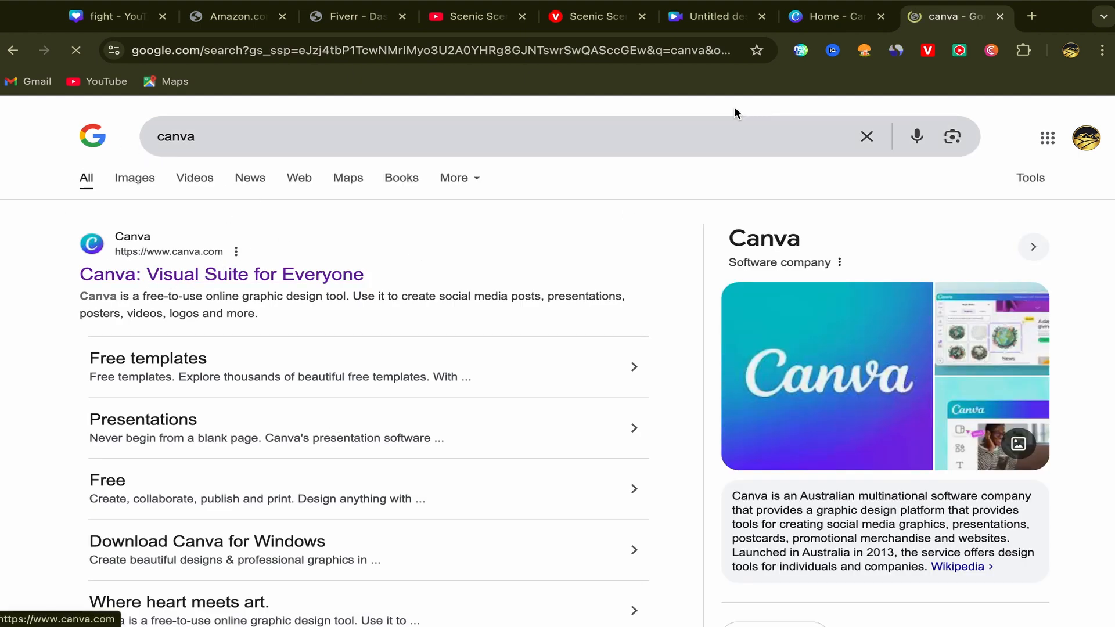
Step: Return to the Canva home page, show the video design types, and switch to the open blank YouTube video design
{"action": "left_click", "coordinate": [824, 15]}
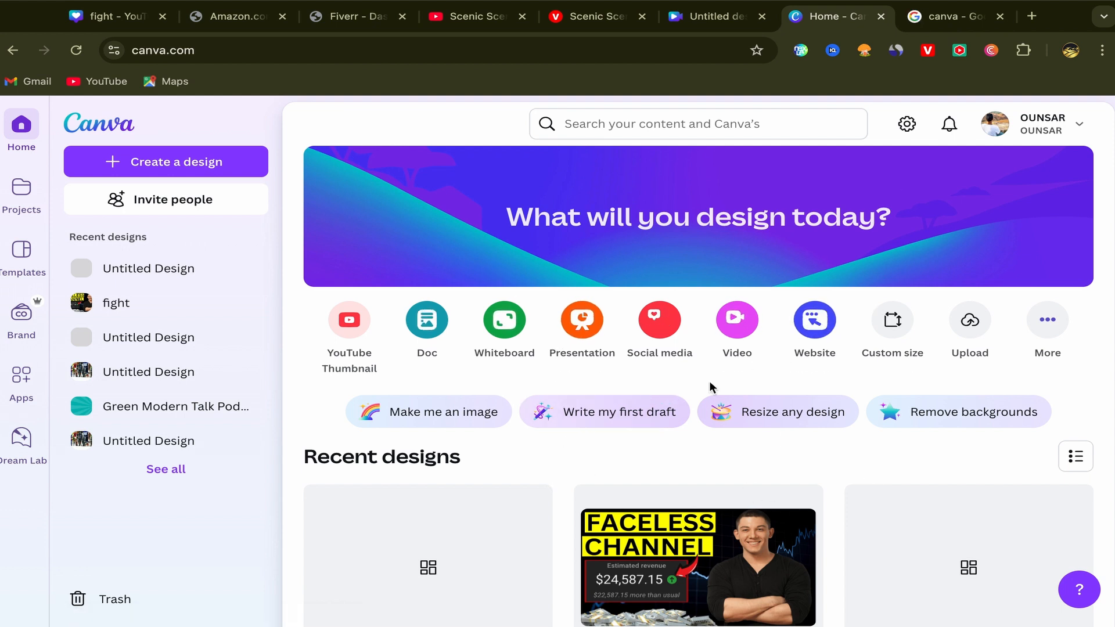
{"action": "left_click", "coordinate": [740, 321]}
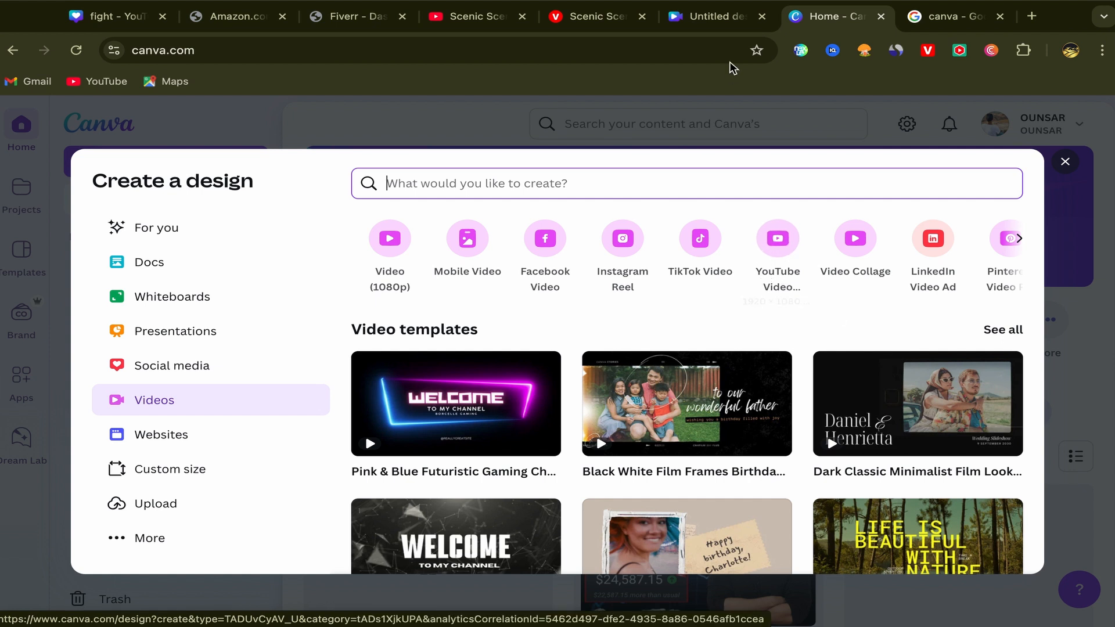
{"action": "left_click", "coordinate": [719, 23]}
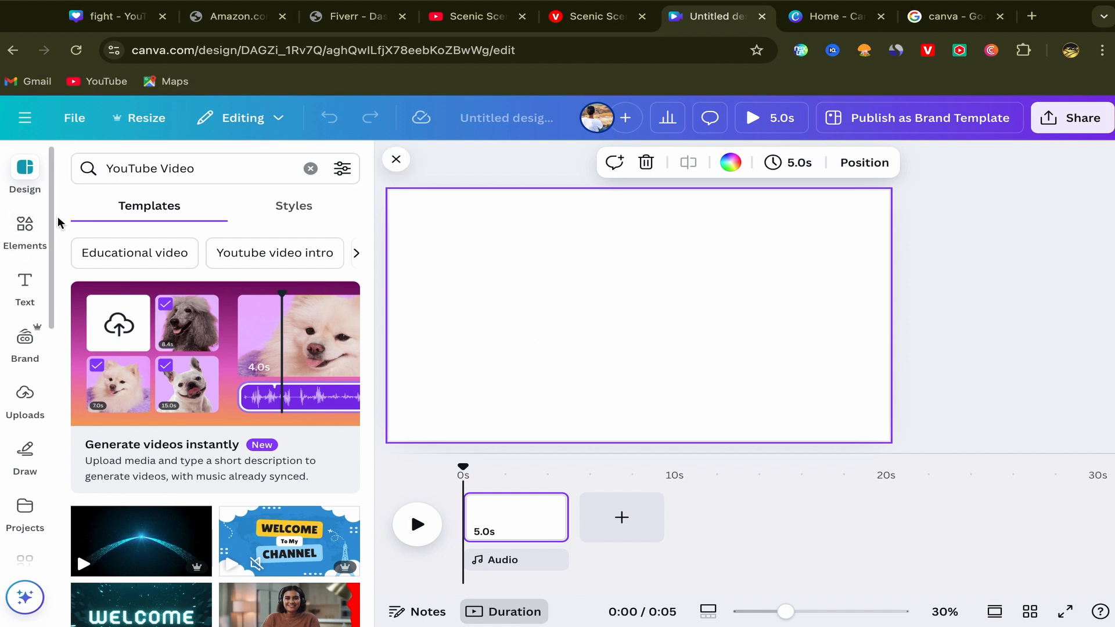
Step: Search the elements library for "animals" and limit the results to videos
{"action": "left_click", "coordinate": [24, 225]}
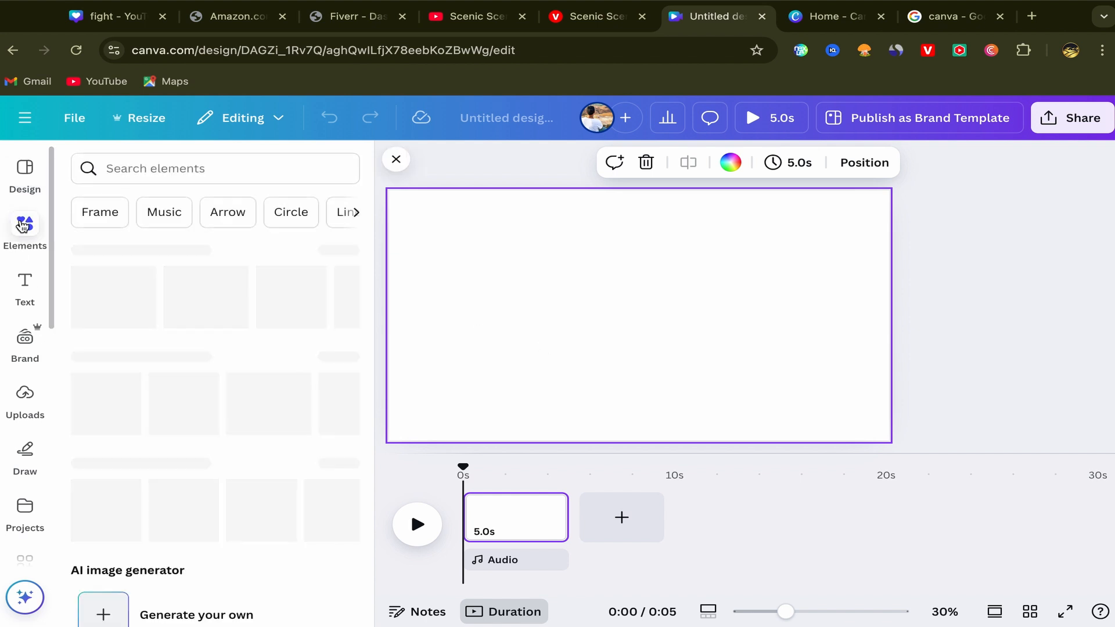
{"action": "left_click", "coordinate": [118, 168]}
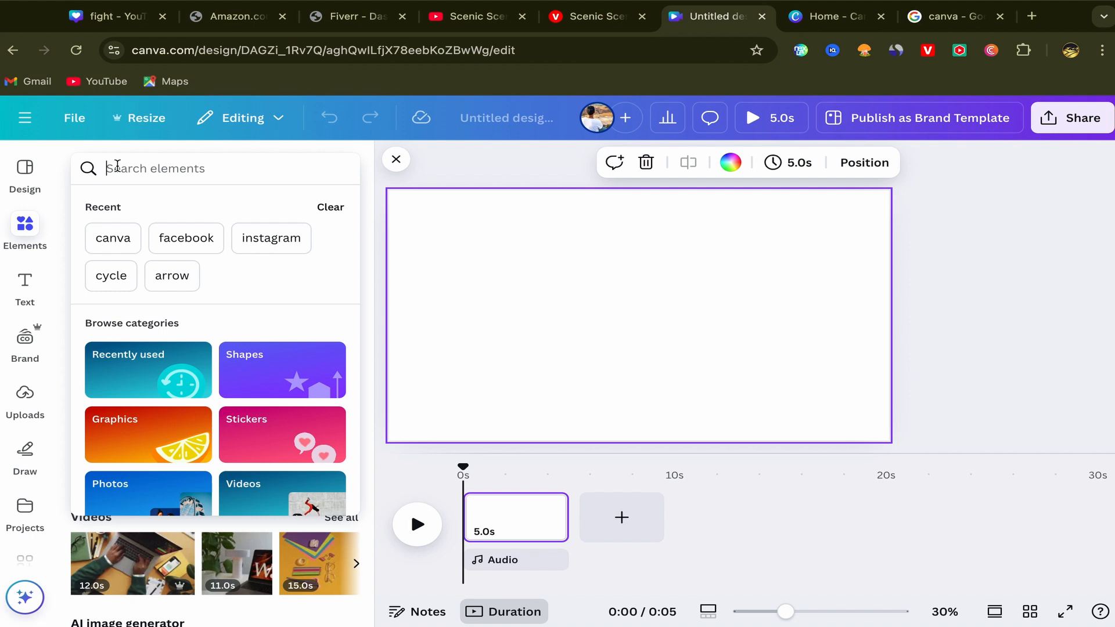
{"action": "type", "text": "animal"}
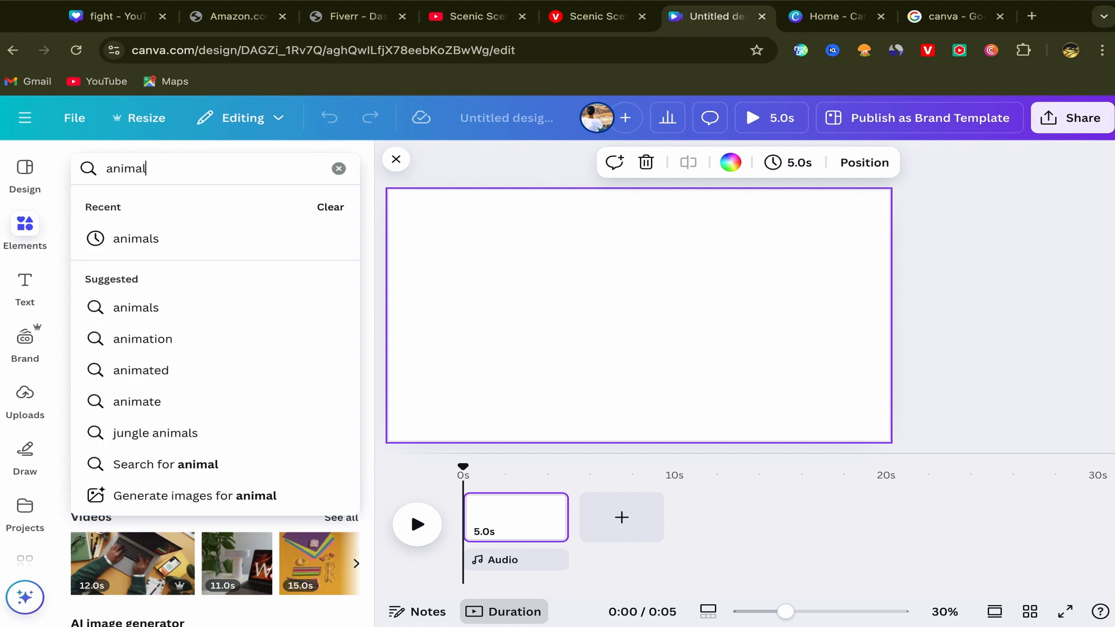
{"action": "left_click", "coordinate": [142, 239]}
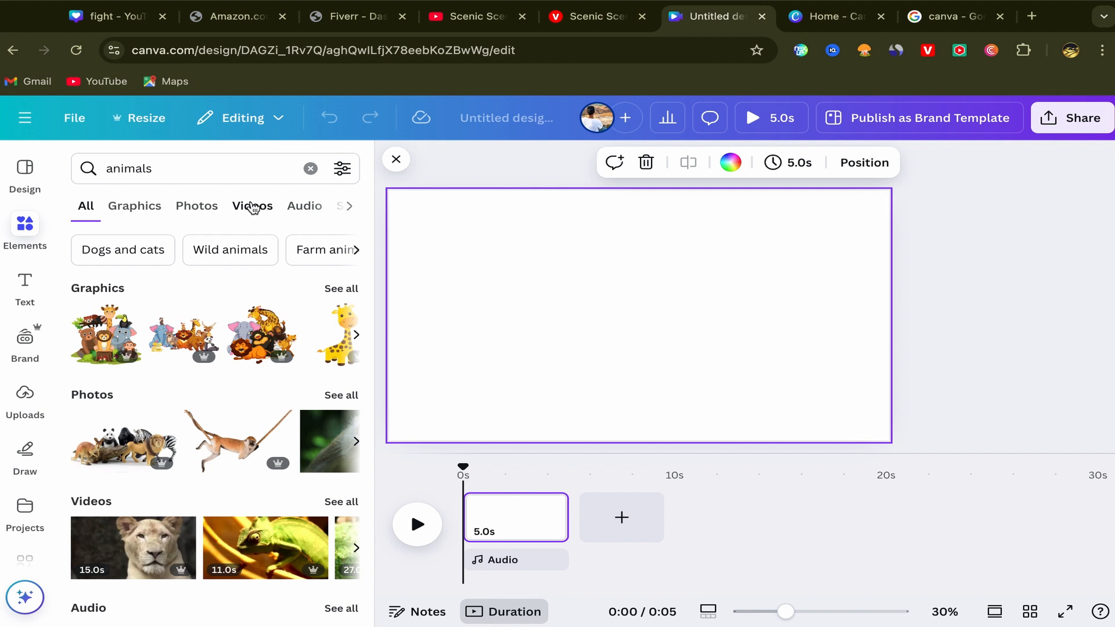
{"action": "left_click", "coordinate": [253, 206]}
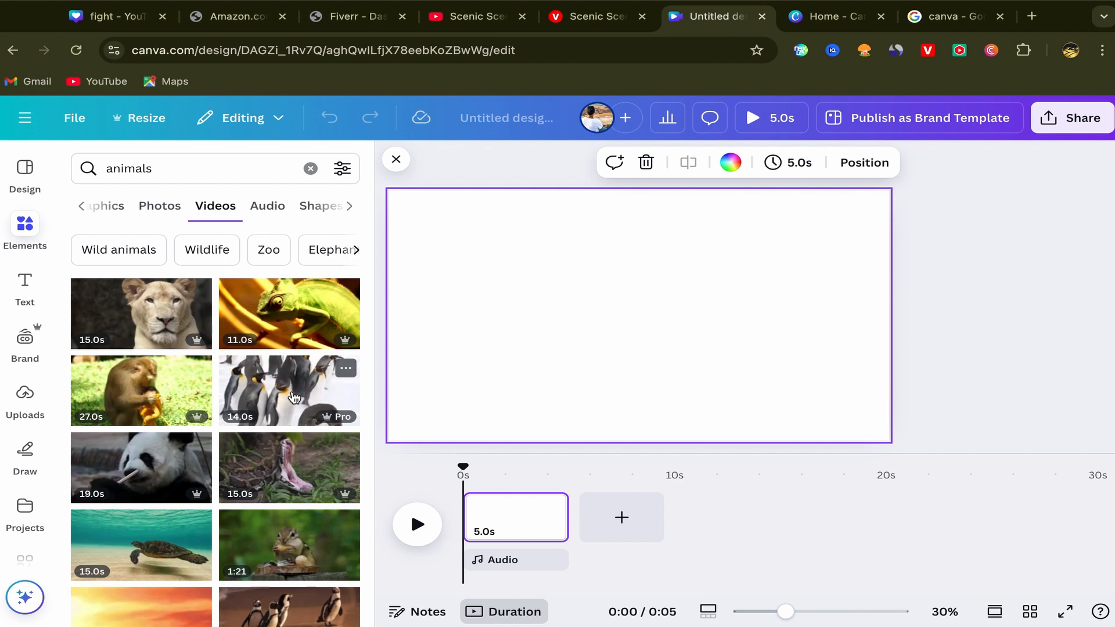
Step: Add the 14-second penguin clip to the blank page and set it as the page's video background
{"action": "left_click", "coordinate": [295, 397]}
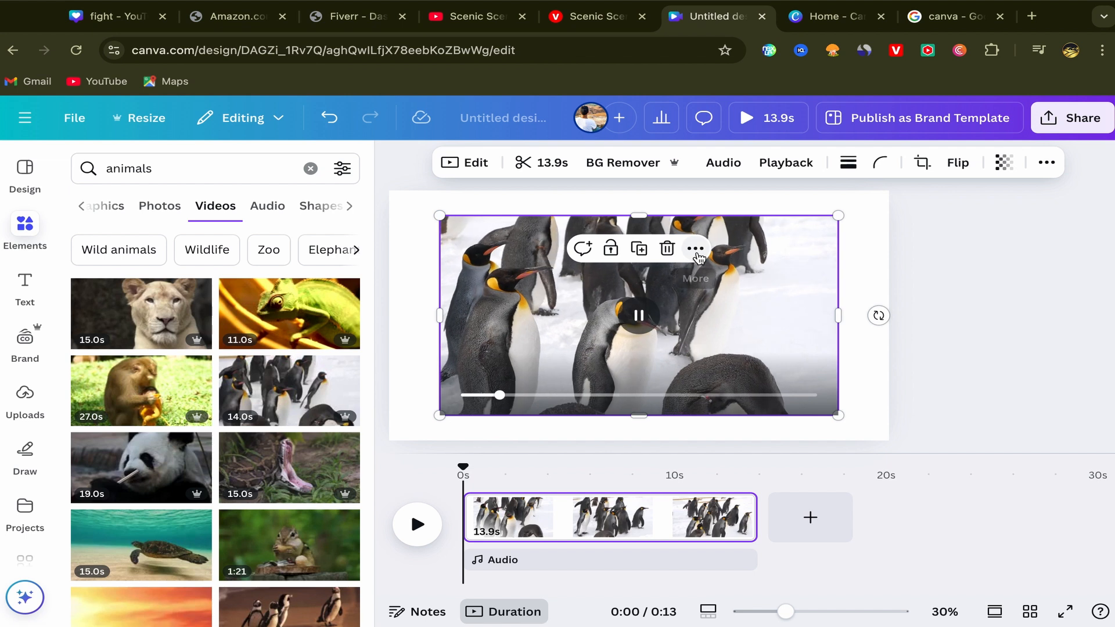
{"action": "left_click", "coordinate": [696, 250]}
{"action": "mouse_move", "coordinate": [768, 428]}
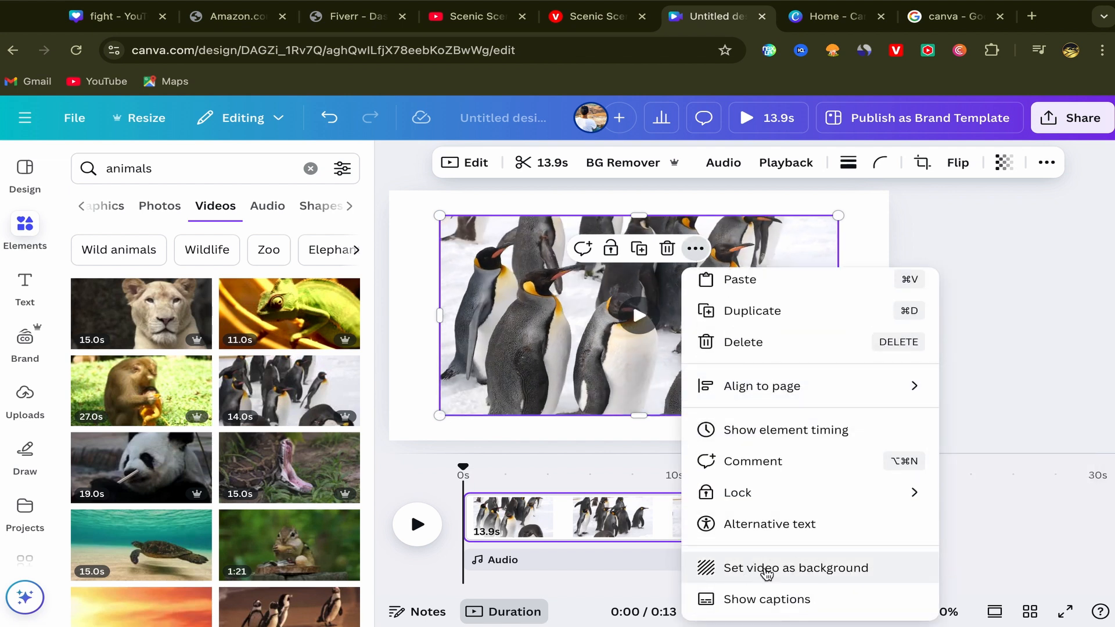
{"action": "left_click", "coordinate": [778, 568]}
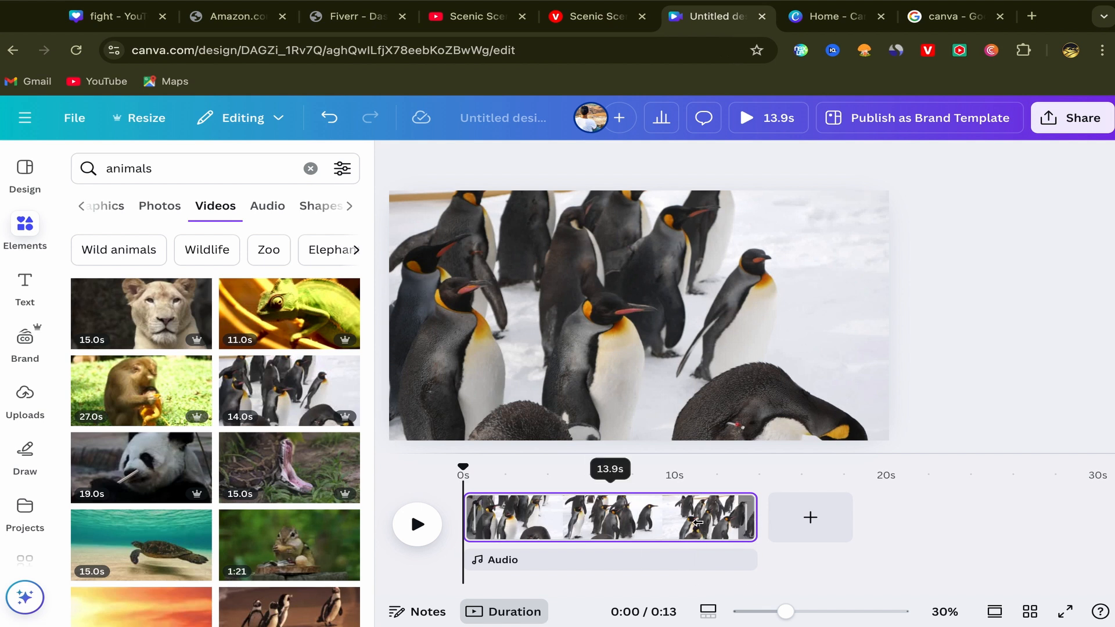
Step: Trim the penguin page to 3.1 seconds and add nine blank pages after it
{"action": "left_click_drag", "start_coordinate": [754, 520], "coordinate": [529, 525]}
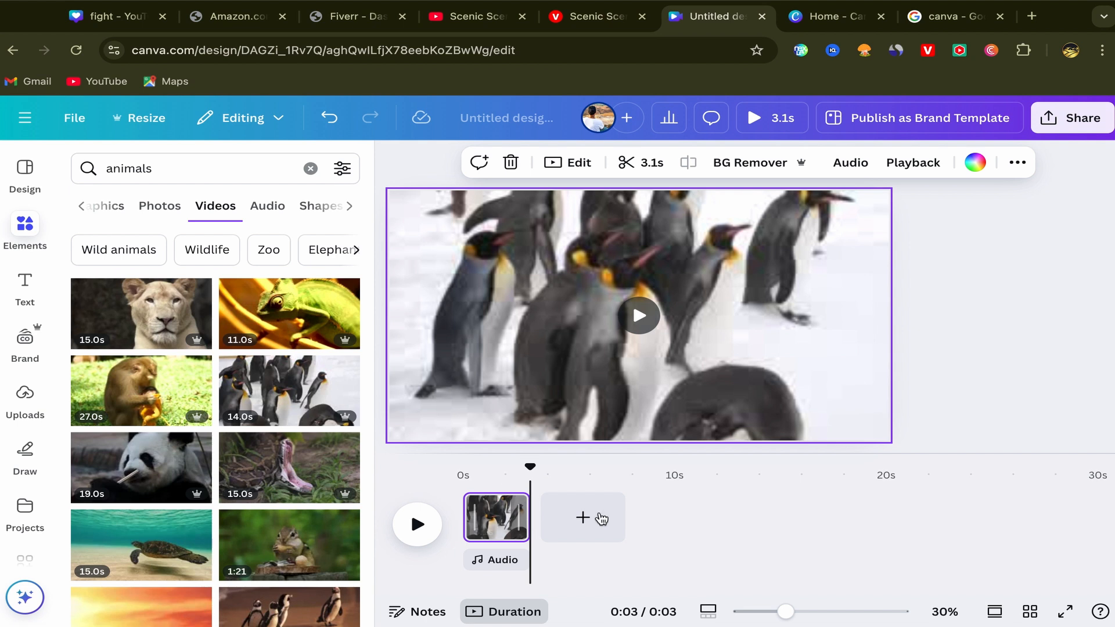
{"action": "left_click", "coordinate": [576, 517]}
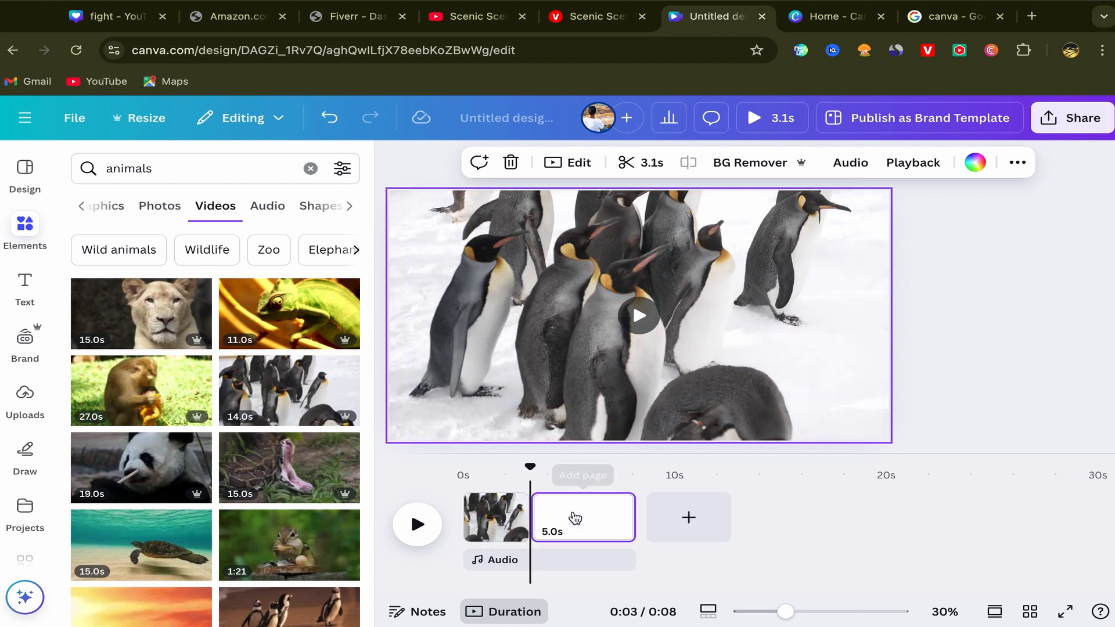
{"action": "left_click", "coordinate": [694, 521]}
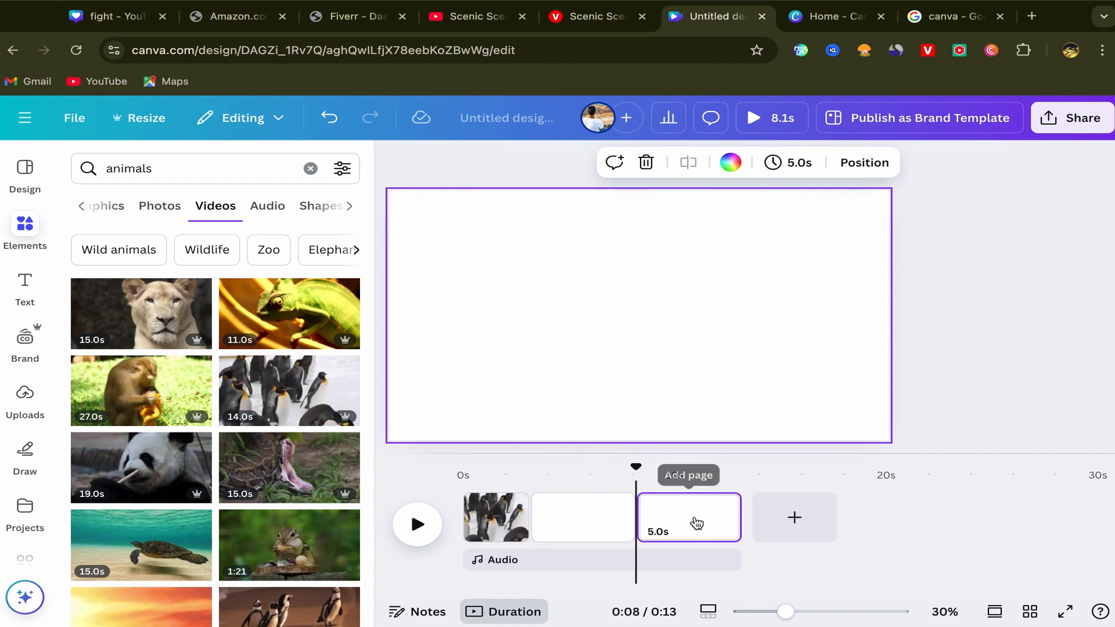
{"action": "left_click", "coordinate": [791, 517]}
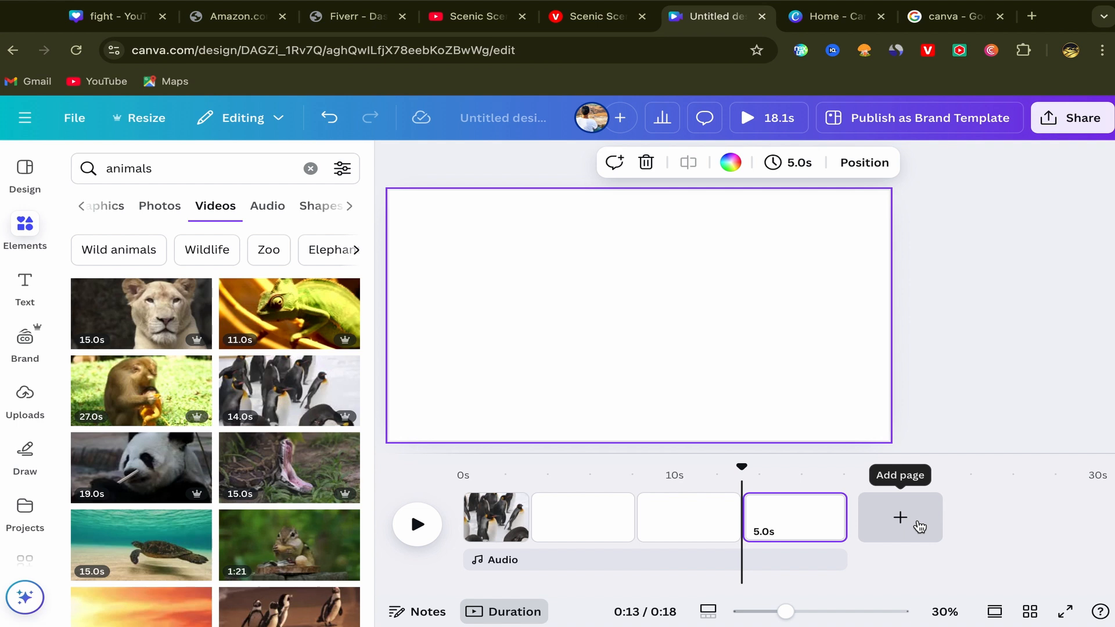
{"action": "left_click", "coordinate": [918, 525]}
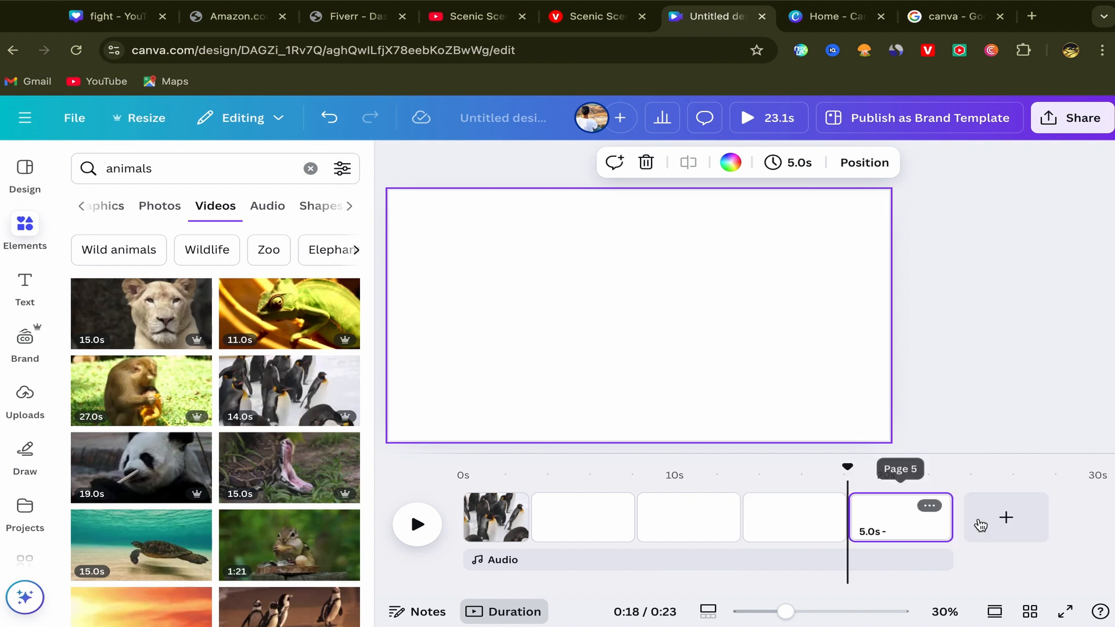
{"action": "left_click", "coordinate": [1008, 521]}
{"action": "left_click", "coordinate": [1098, 518]}
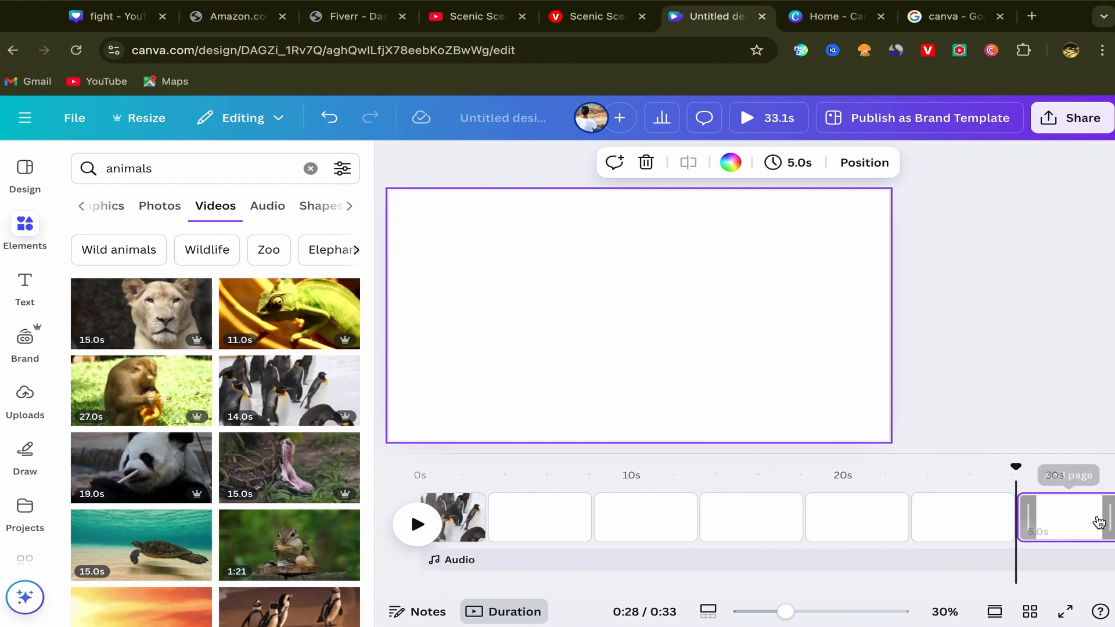
{"action": "left_click", "coordinate": [1097, 518]}
{"action": "left_click", "coordinate": [1097, 517]}
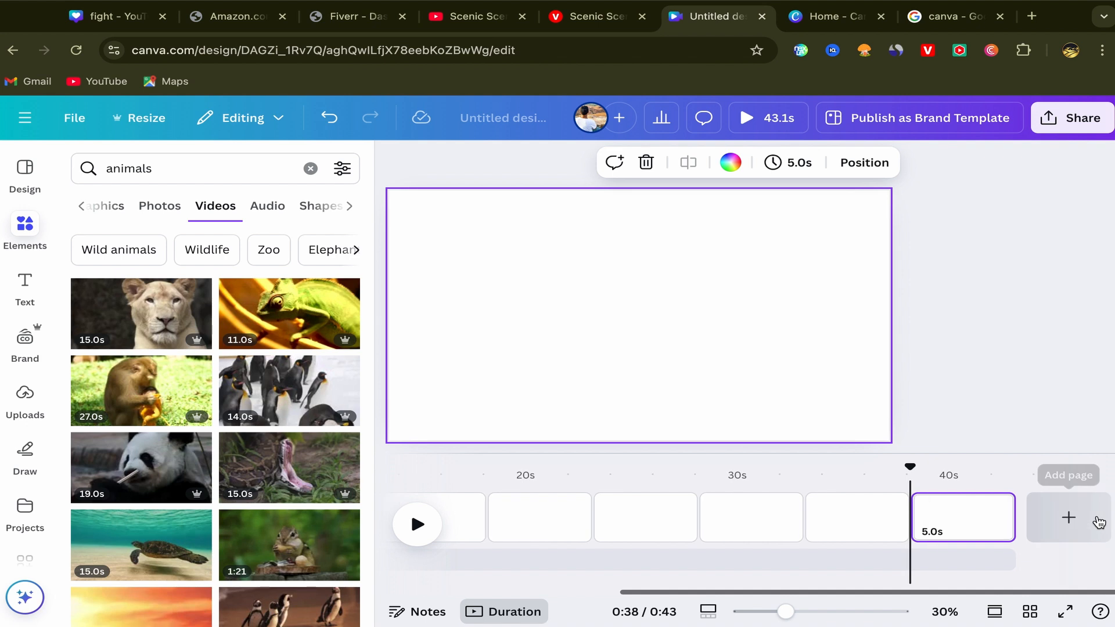
{"action": "left_click", "coordinate": [1098, 520]}
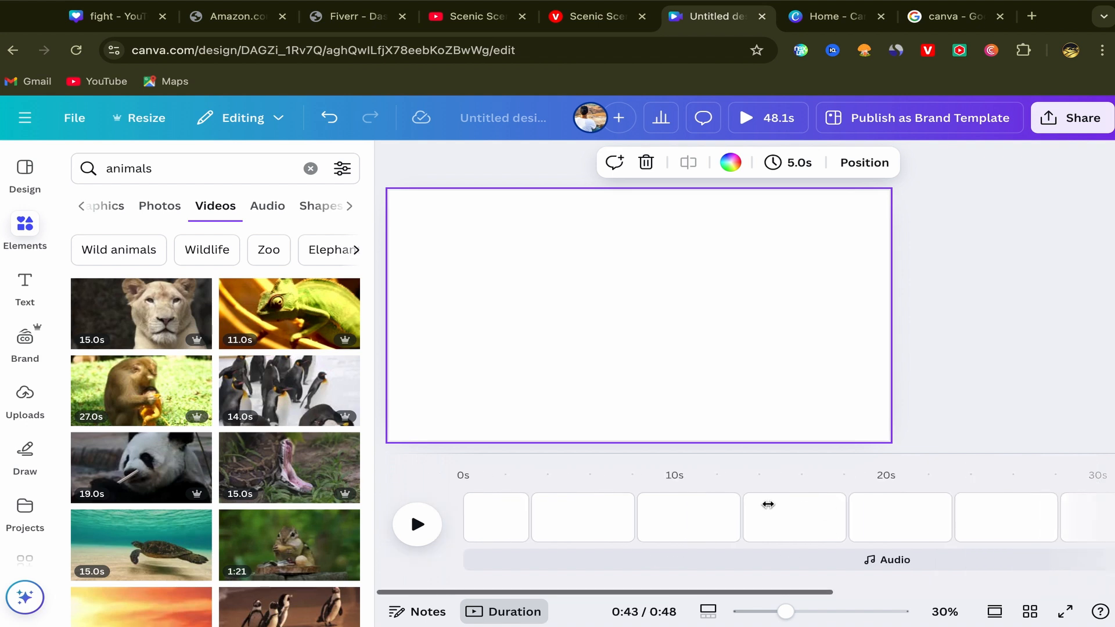
Step: Fill the second page with the 27-second monkey clip as its video background and trim it to 3.5 seconds
{"action": "scroll", "coordinate": [562, 515], "scroll_direction": "left", "scroll_amount": 10}
{"action": "left_click", "coordinate": [558, 516]}
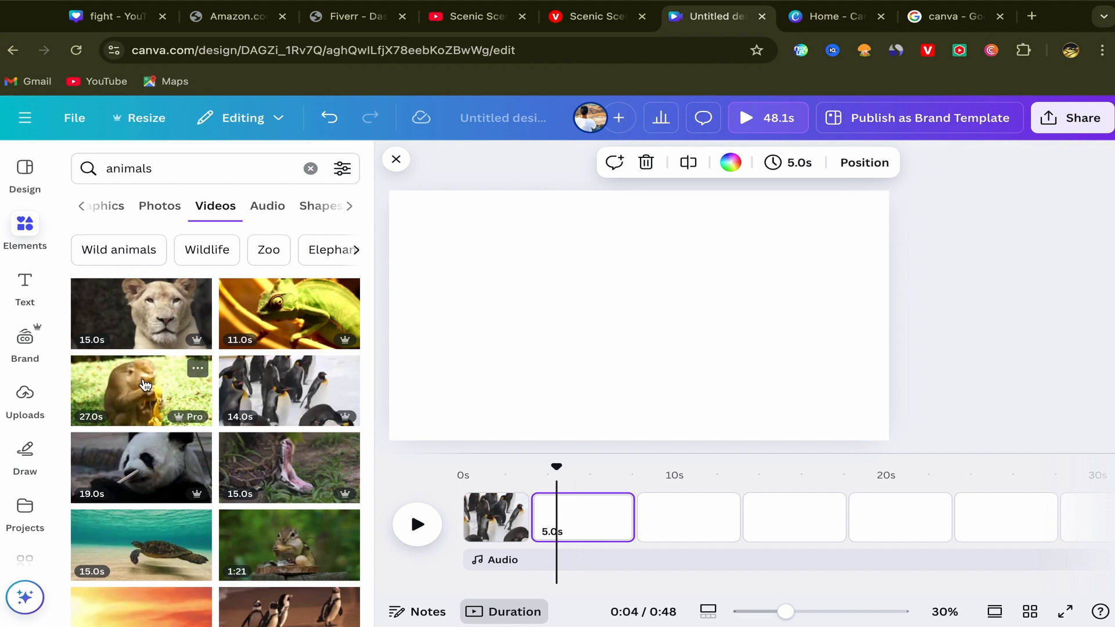
{"action": "left_click", "coordinate": [165, 375]}
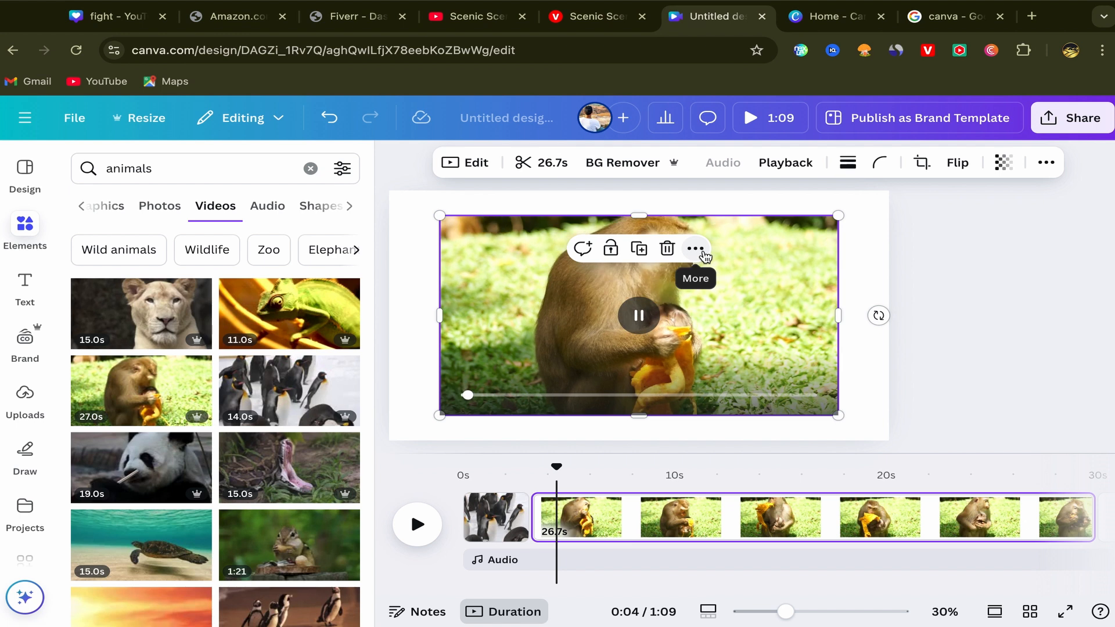
{"action": "left_click", "coordinate": [695, 248]}
{"action": "scroll", "coordinate": [769, 552], "scroll_direction": "down", "scroll_amount": 2}
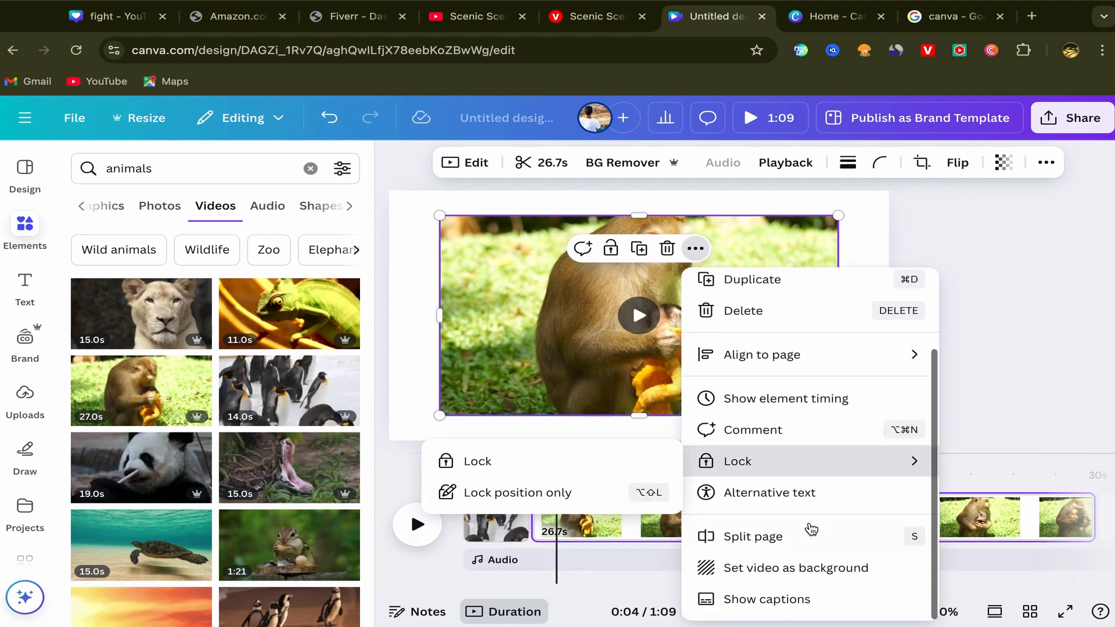
{"action": "left_click", "coordinate": [781, 572]}
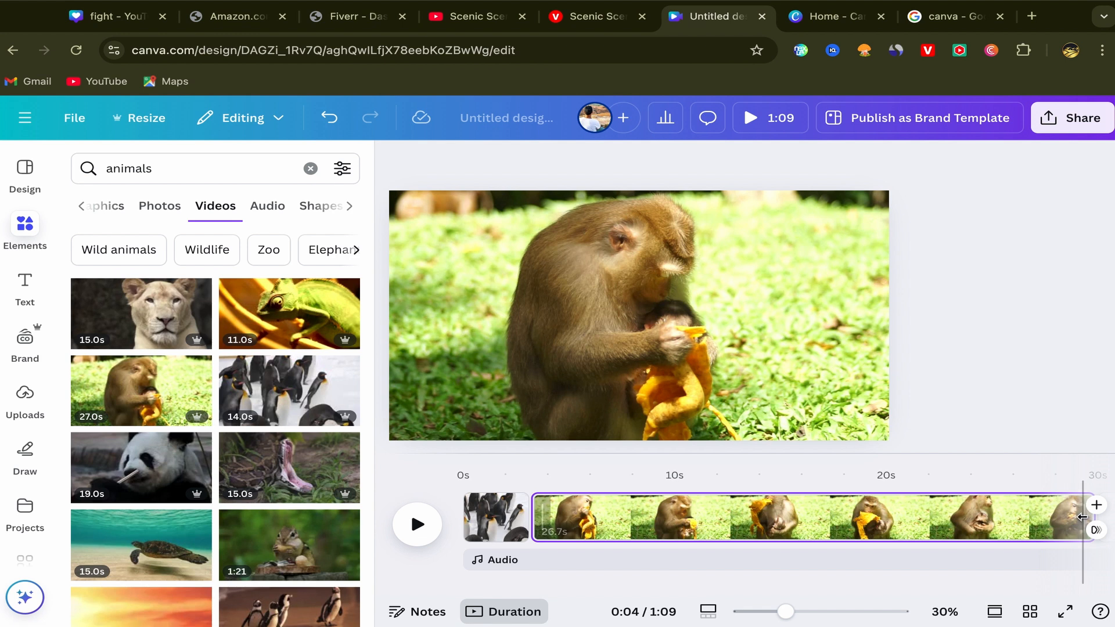
{"action": "left_click_drag", "start_coordinate": [1096, 518], "coordinate": [586, 510]}
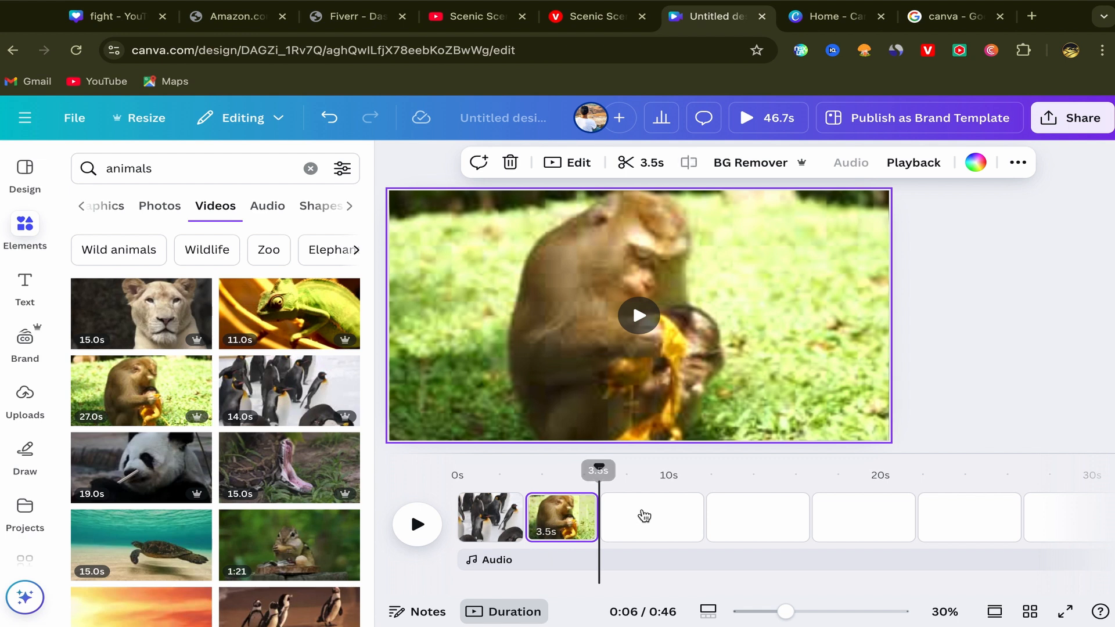
Step: Set the 19-second panda clip as the third page's video background and trim it to 3.1 seconds
{"action": "left_click", "coordinate": [643, 517]}
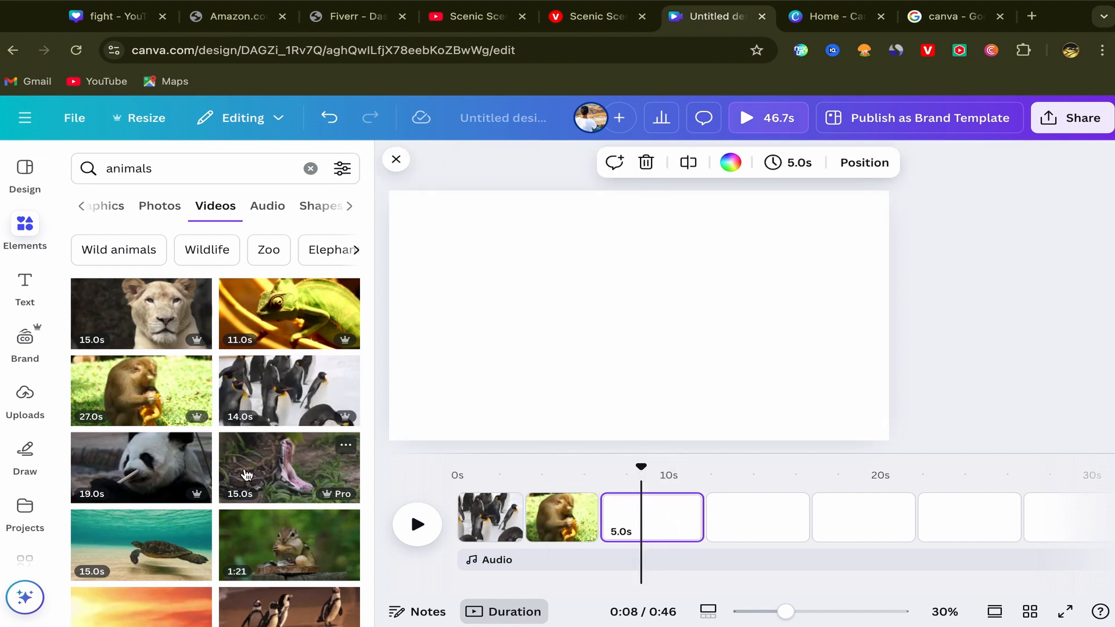
{"action": "scroll", "coordinate": [247, 475], "scroll_direction": "down", "scroll_amount": 1}
{"action": "scroll", "coordinate": [247, 475], "scroll_direction": "down", "scroll_amount": 2}
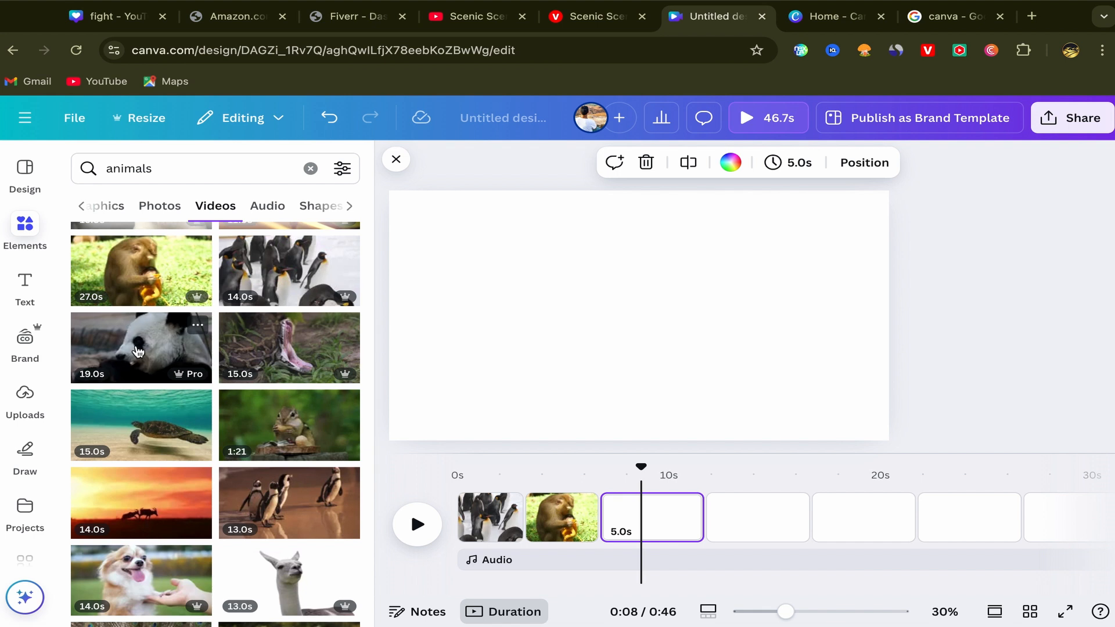
{"action": "left_click", "coordinate": [138, 351]}
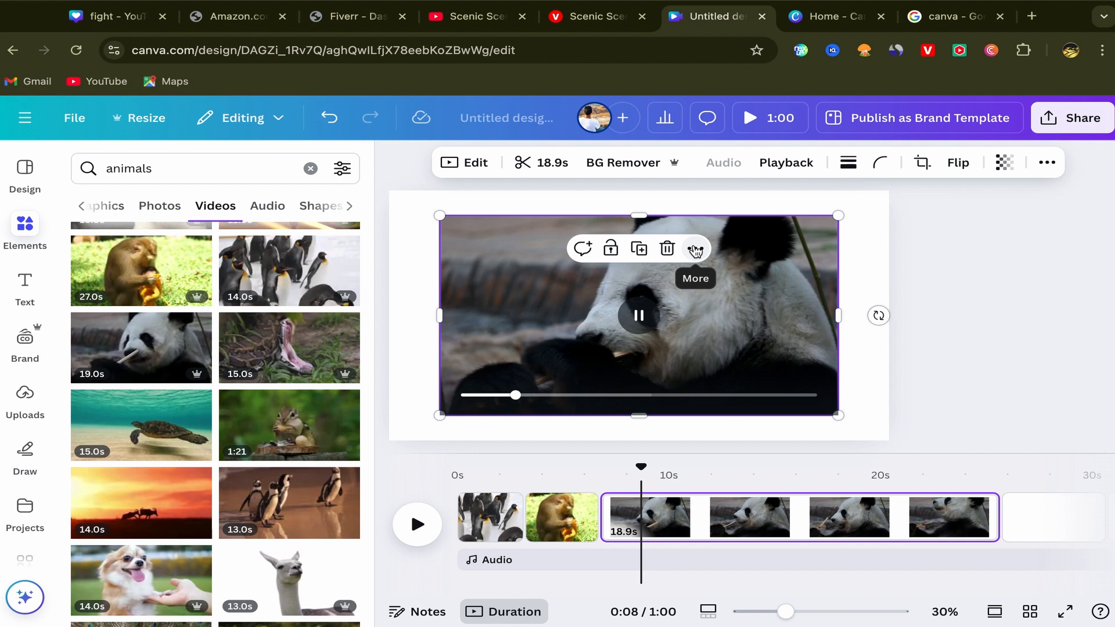
{"action": "left_click", "coordinate": [695, 250]}
{"action": "scroll", "coordinate": [792, 511], "scroll_direction": "down", "scroll_amount": 2}
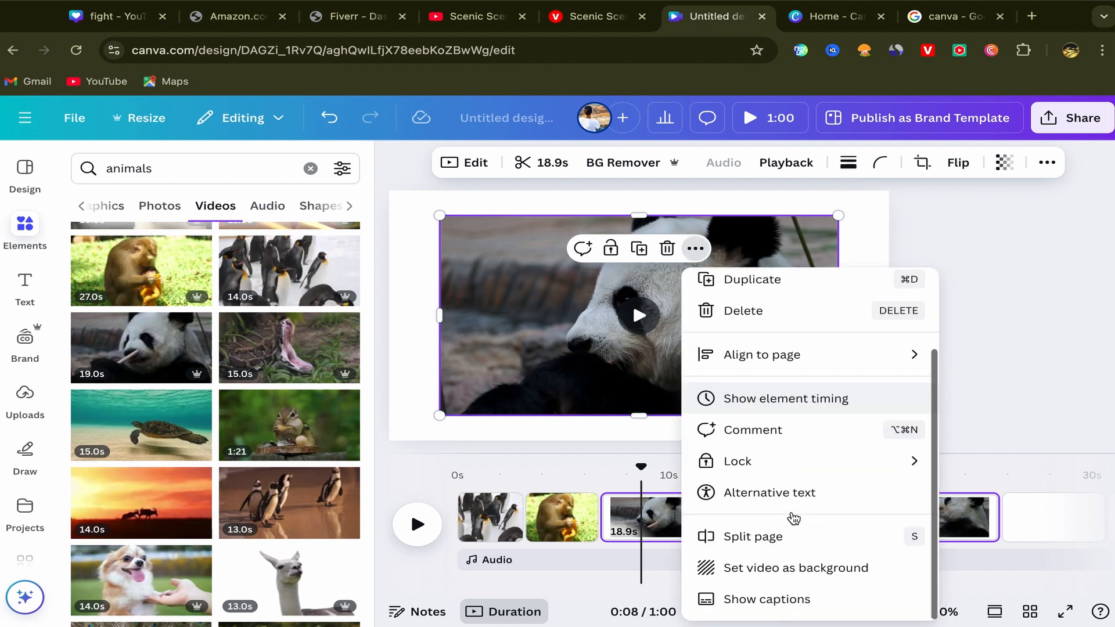
{"action": "left_click", "coordinate": [716, 571]}
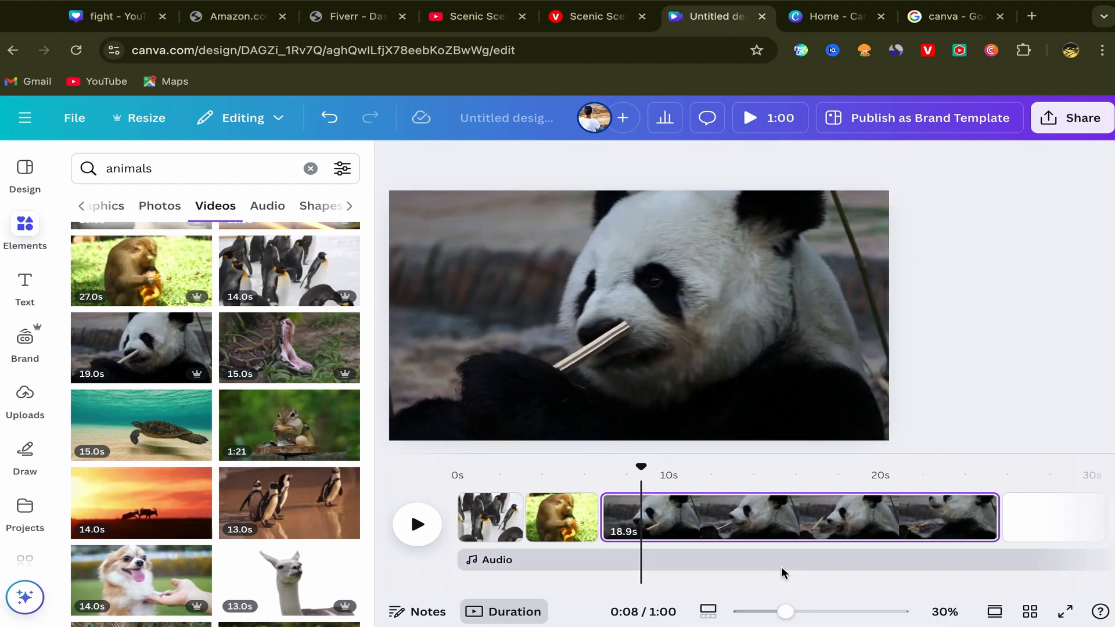
{"action": "left_click_drag", "start_coordinate": [990, 513], "coordinate": [631, 511]}
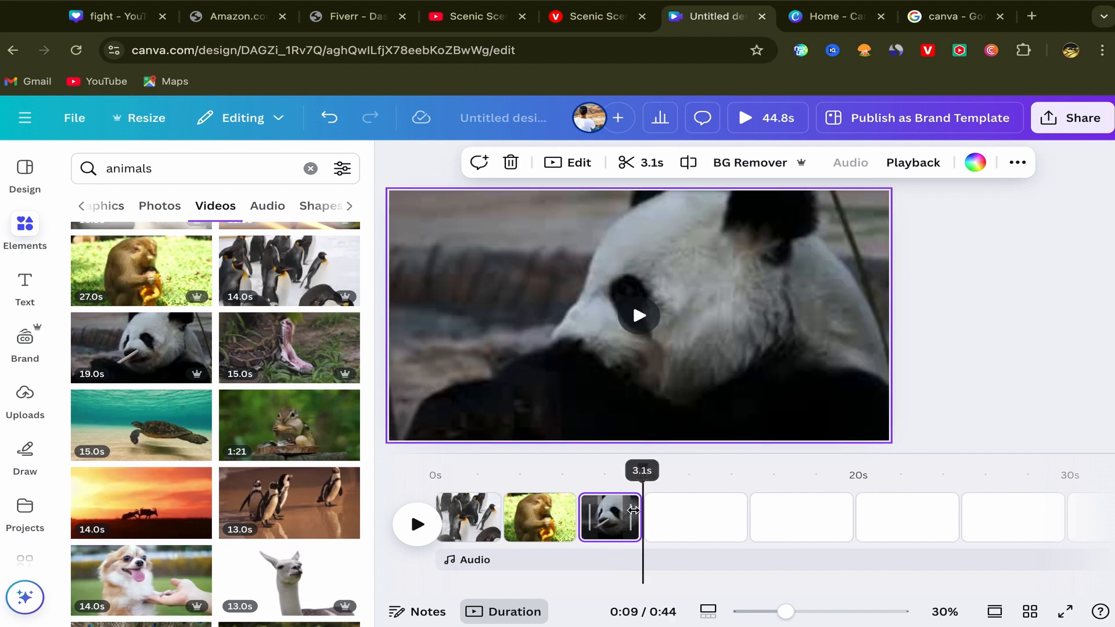
Step: Set the 15-second sea turtle clip as the fourth page's video background and trim it to 3.1 seconds
{"action": "left_click", "coordinate": [703, 529]}
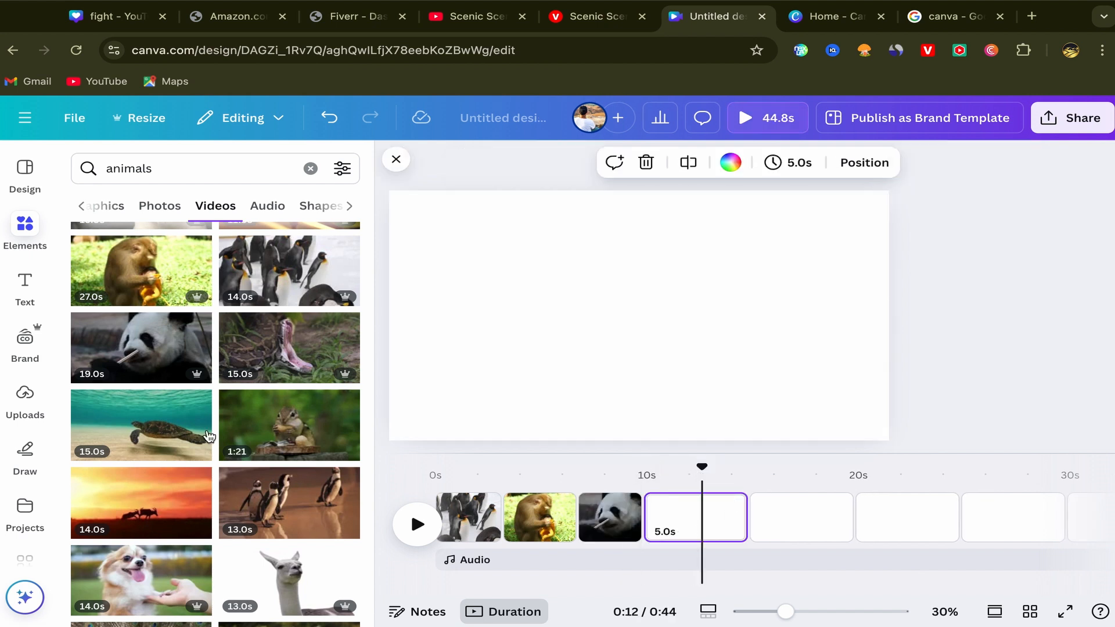
{"action": "left_click", "coordinate": [156, 437]}
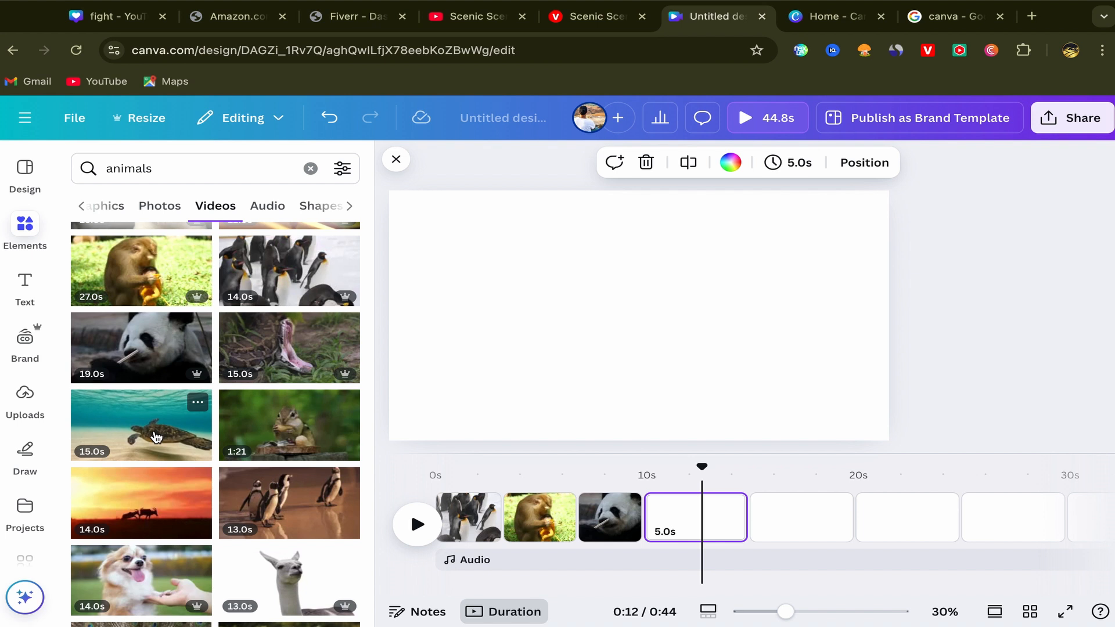
{"action": "left_click", "coordinate": [695, 248]}
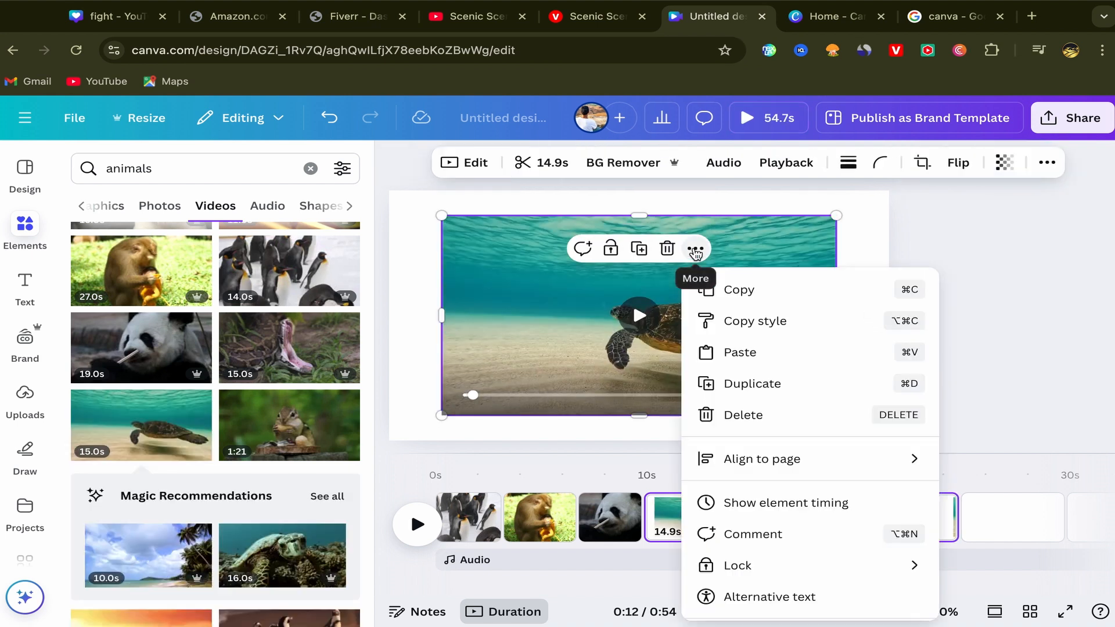
{"action": "scroll", "coordinate": [774, 532], "scroll_direction": "down", "scroll_amount": 2}
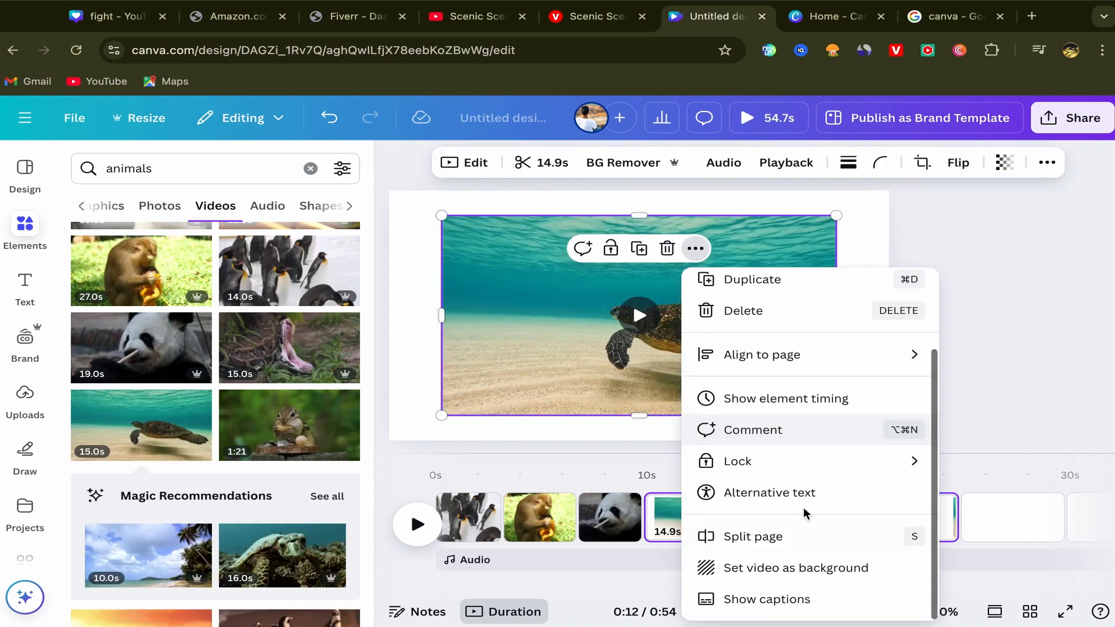
{"action": "left_click", "coordinate": [768, 569]}
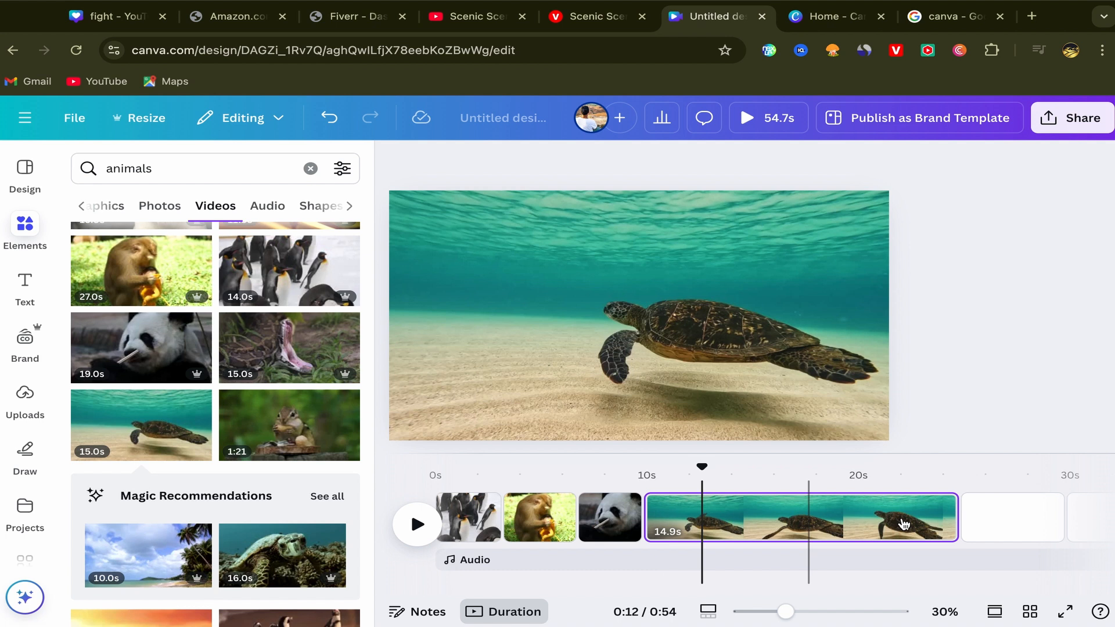
{"action": "left_click_drag", "start_coordinate": [949, 519], "coordinate": [704, 524]}
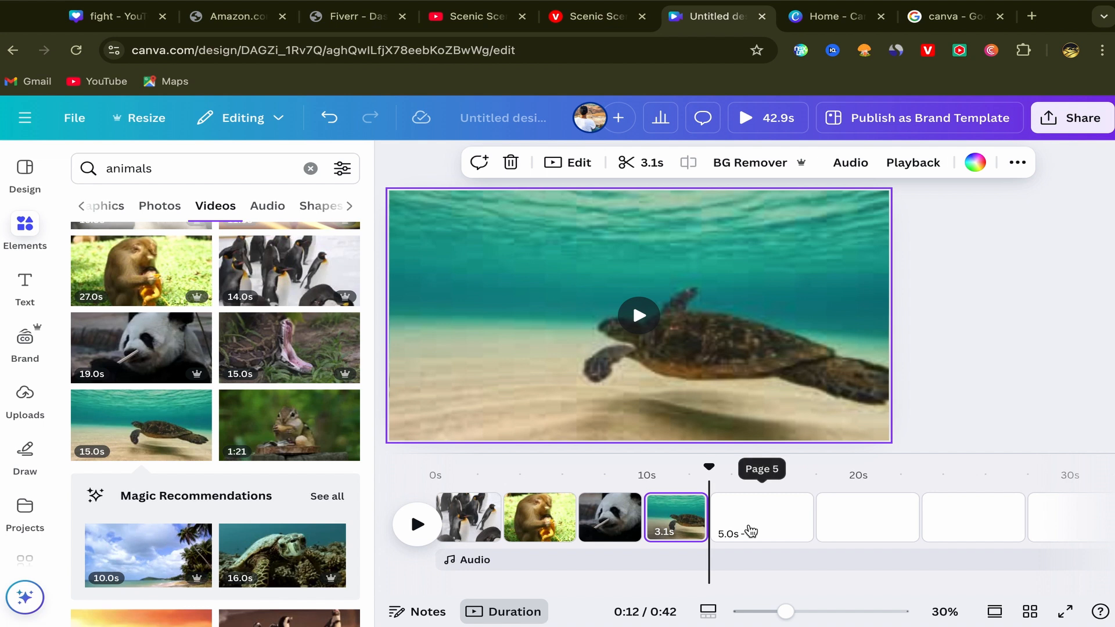
Step: Set the 14-second clip of antelopes at sunset as the fifth page's video background and trim it to 3.0 seconds
{"action": "left_click", "coordinate": [748, 526]}
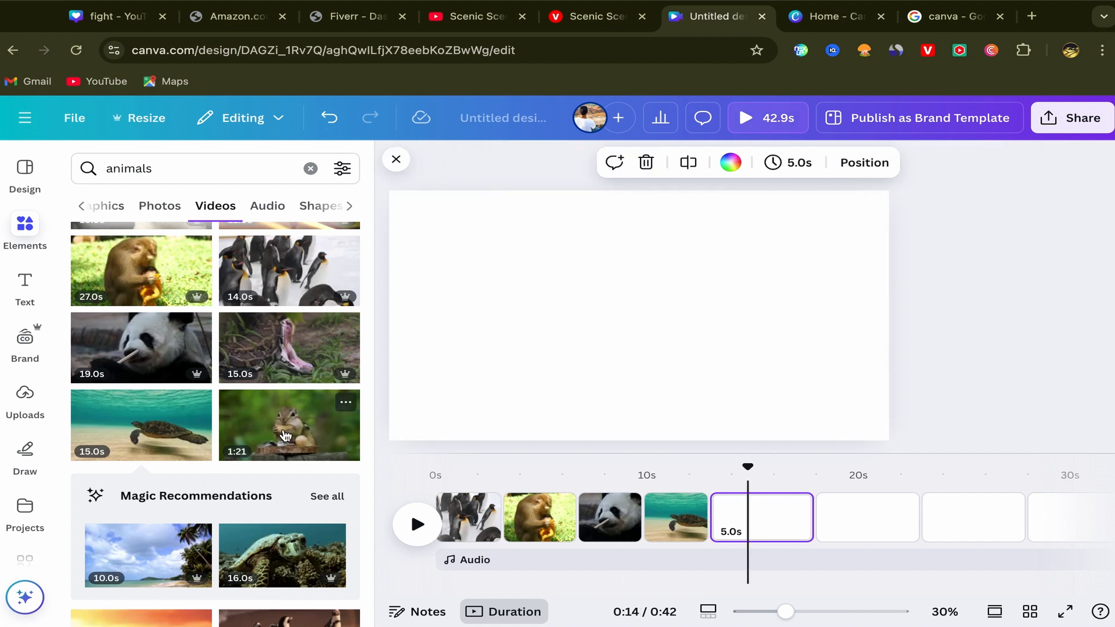
{"action": "scroll", "coordinate": [282, 438], "scroll_direction": "down", "scroll_amount": 3}
{"action": "scroll", "coordinate": [285, 435], "scroll_direction": "down", "scroll_amount": 1}
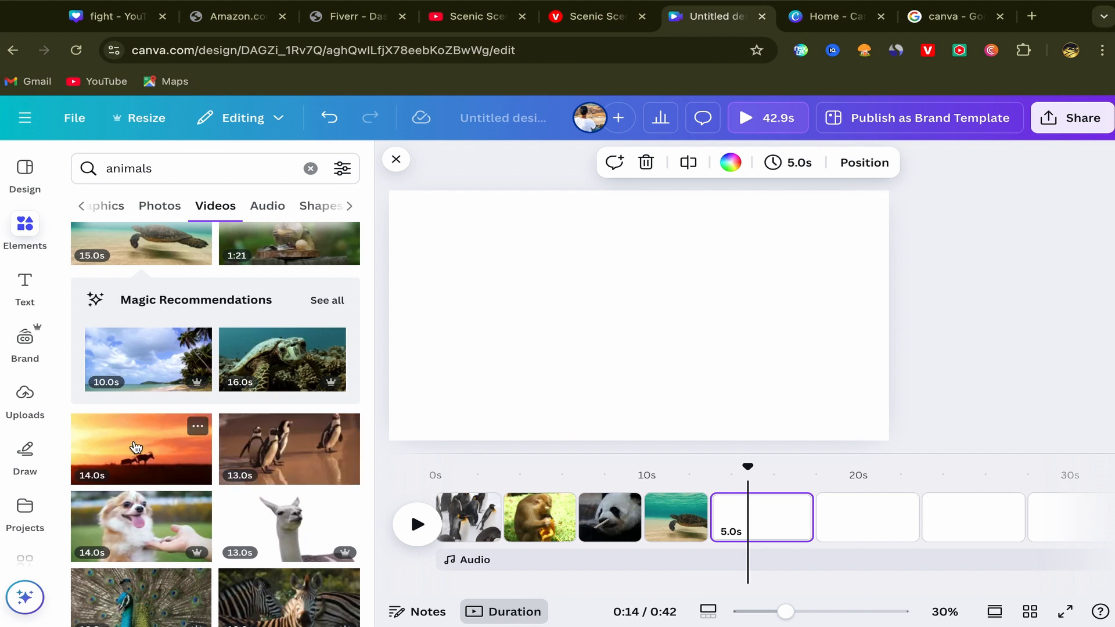
{"action": "left_click", "coordinate": [138, 462]}
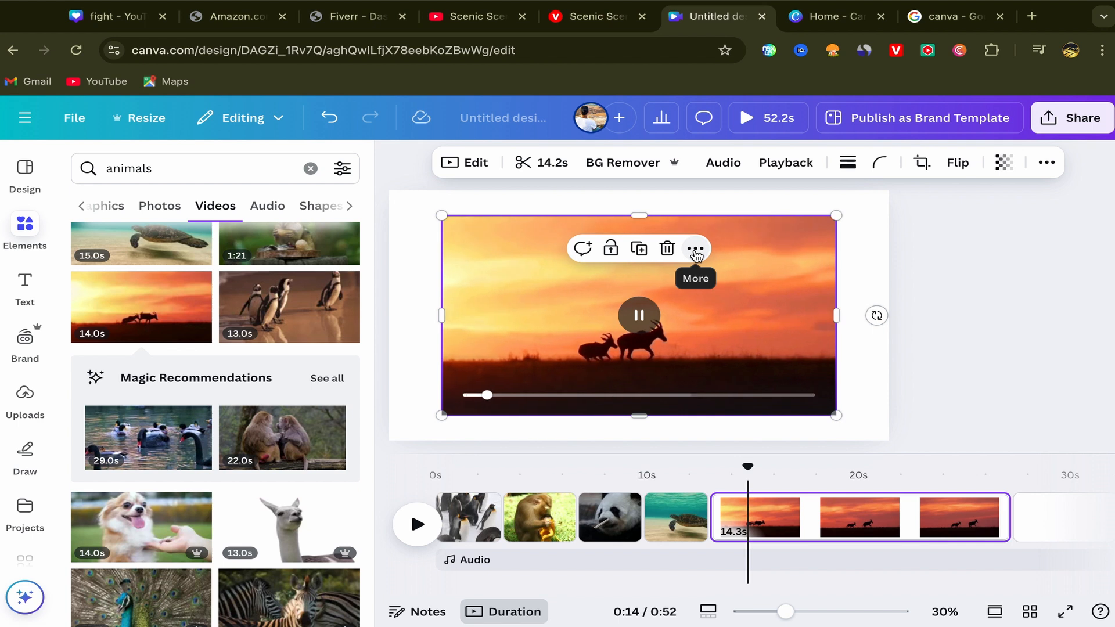
{"action": "left_click", "coordinate": [695, 249]}
{"action": "scroll", "coordinate": [790, 551], "scroll_direction": "down", "scroll_amount": 2}
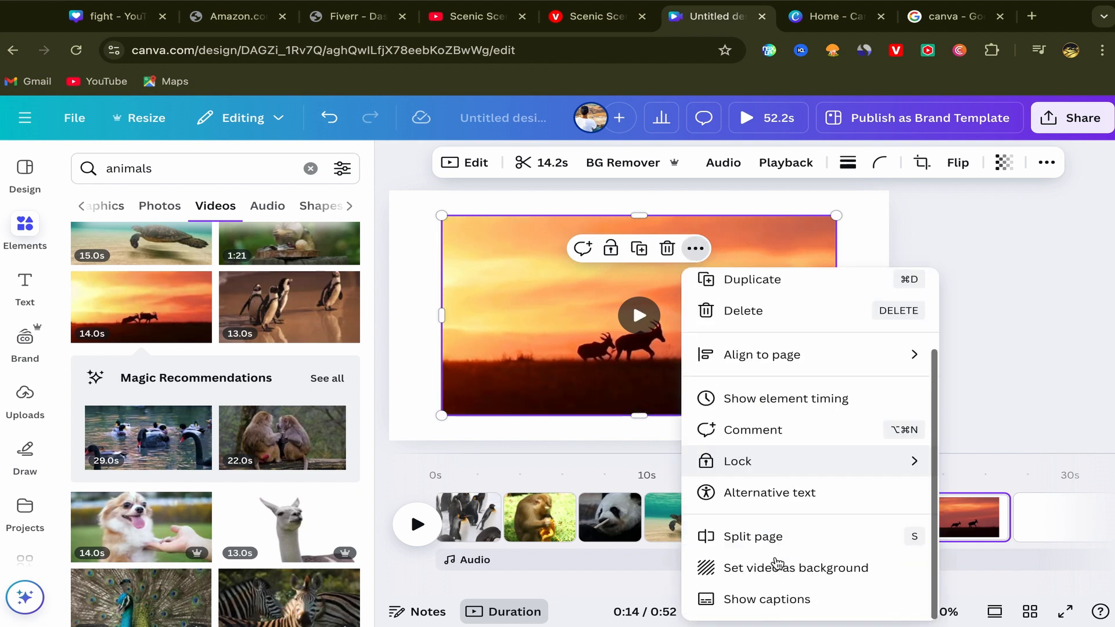
{"action": "left_click", "coordinate": [780, 572]}
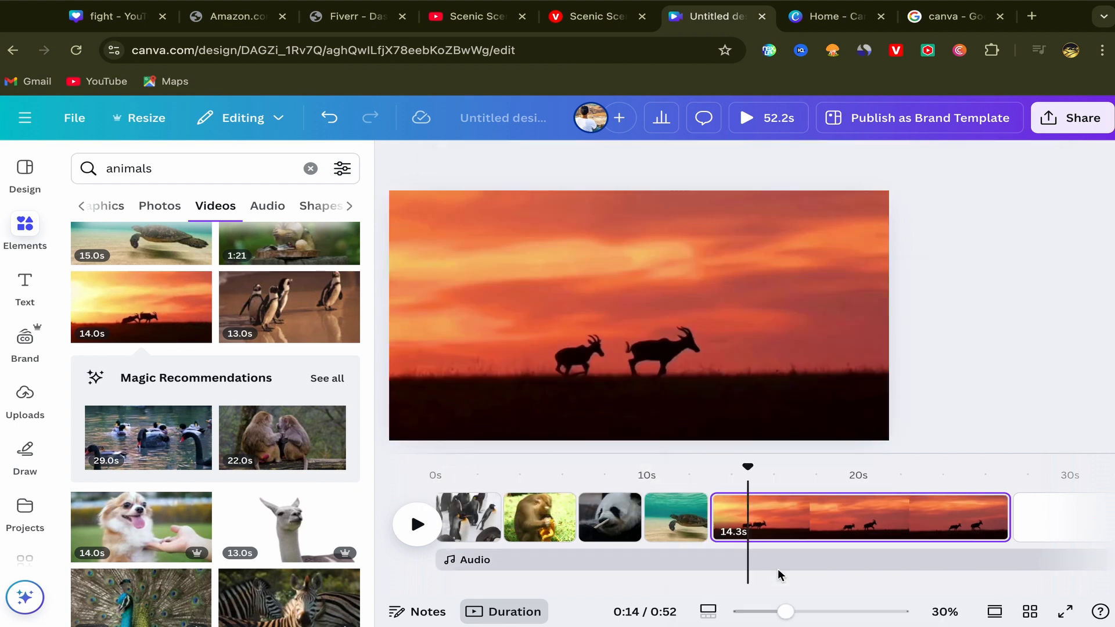
{"action": "left_click_drag", "start_coordinate": [762, 533], "coordinate": [731, 529]}
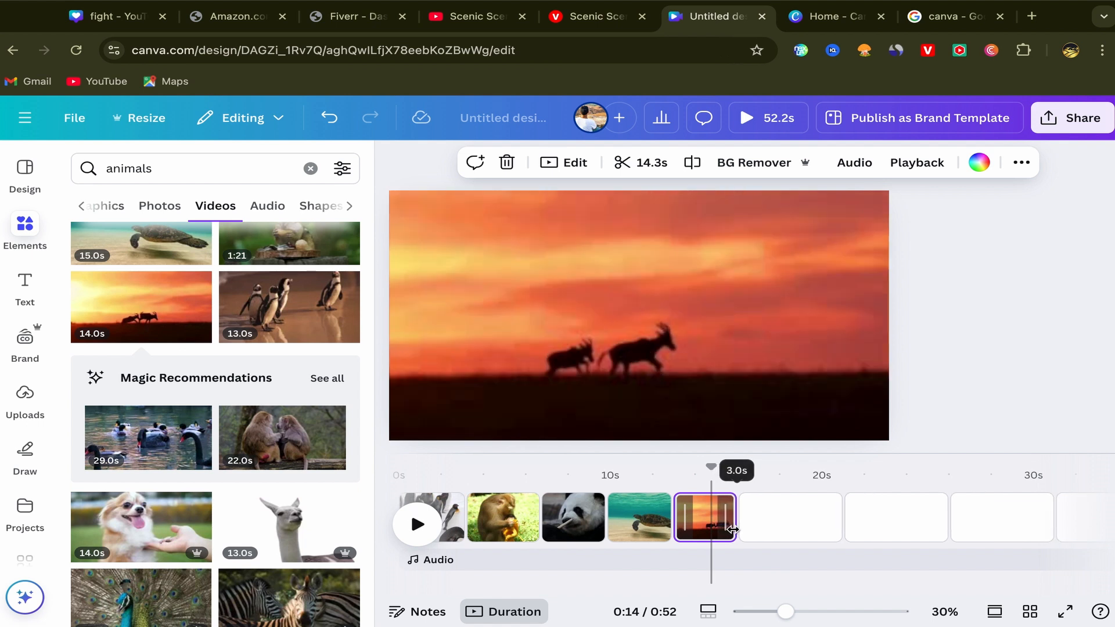
Step: Set the 29-second clip of ducks and black swans as the sixth page's video background and trim it to 3.6 seconds
{"action": "left_click", "coordinate": [767, 518]}
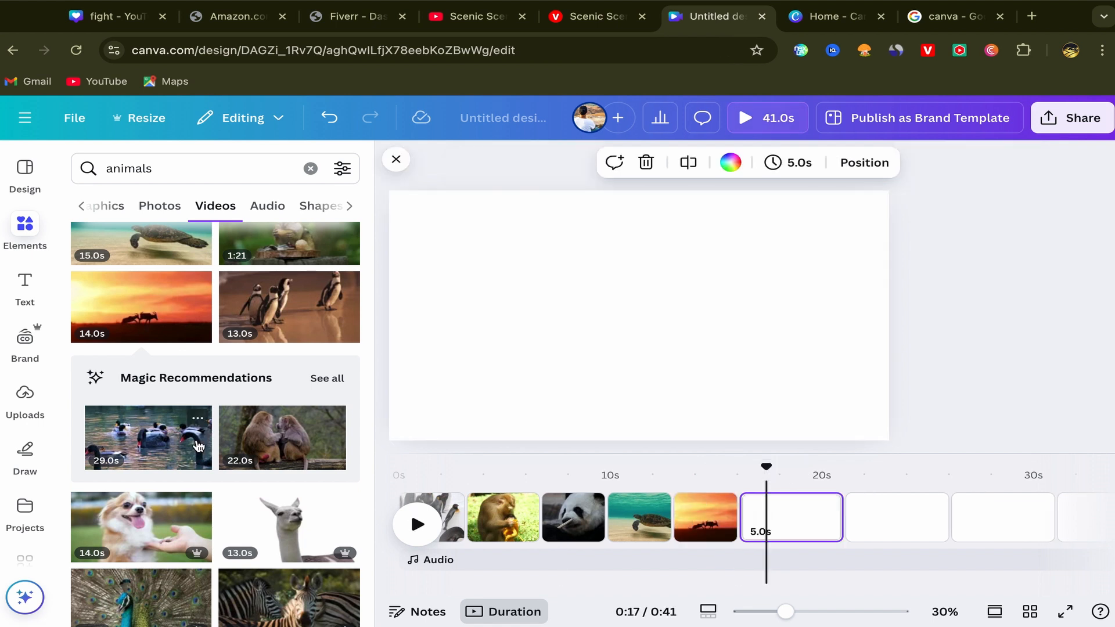
{"action": "scroll", "coordinate": [197, 445], "scroll_direction": "down", "scroll_amount": 3}
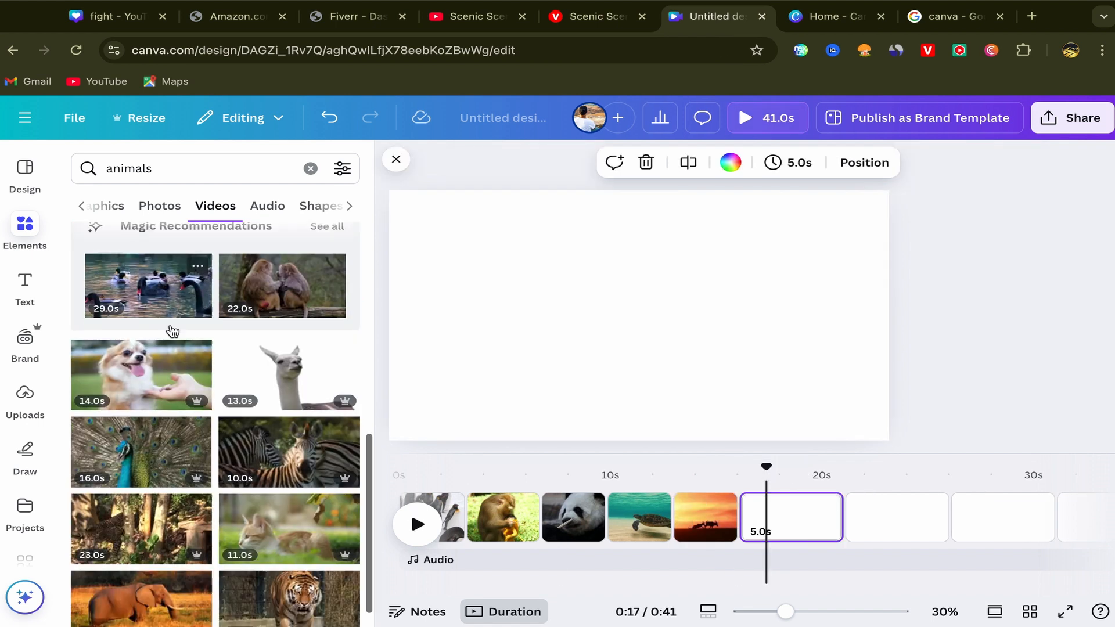
{"action": "left_click", "coordinate": [147, 299]}
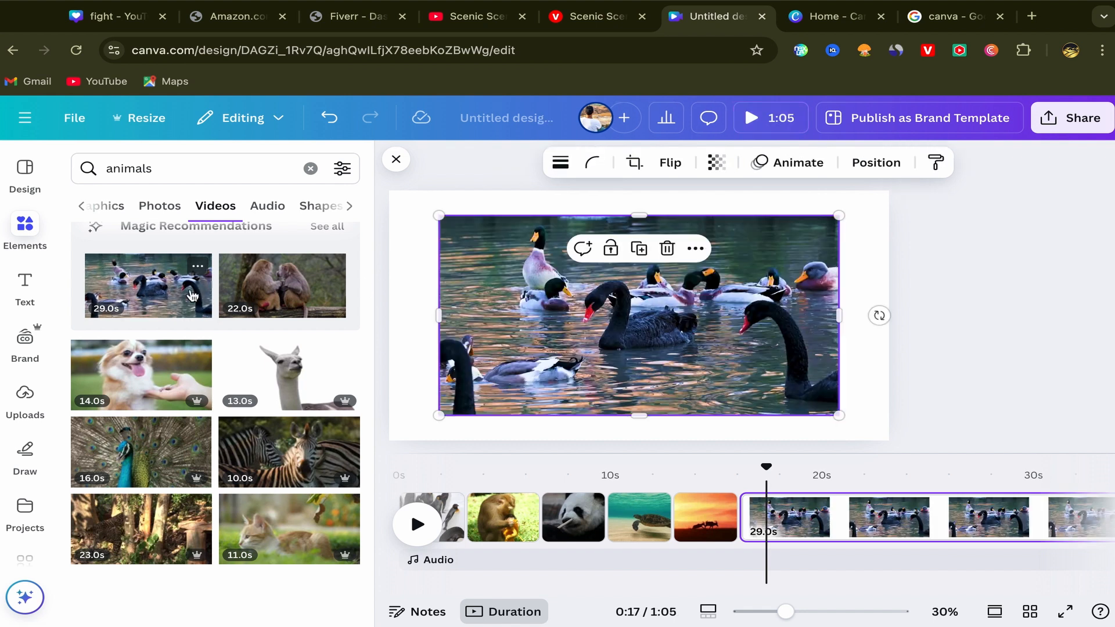
{"action": "left_click", "coordinate": [696, 250]}
{"action": "scroll", "coordinate": [814, 503], "scroll_direction": "down", "scroll_amount": 2}
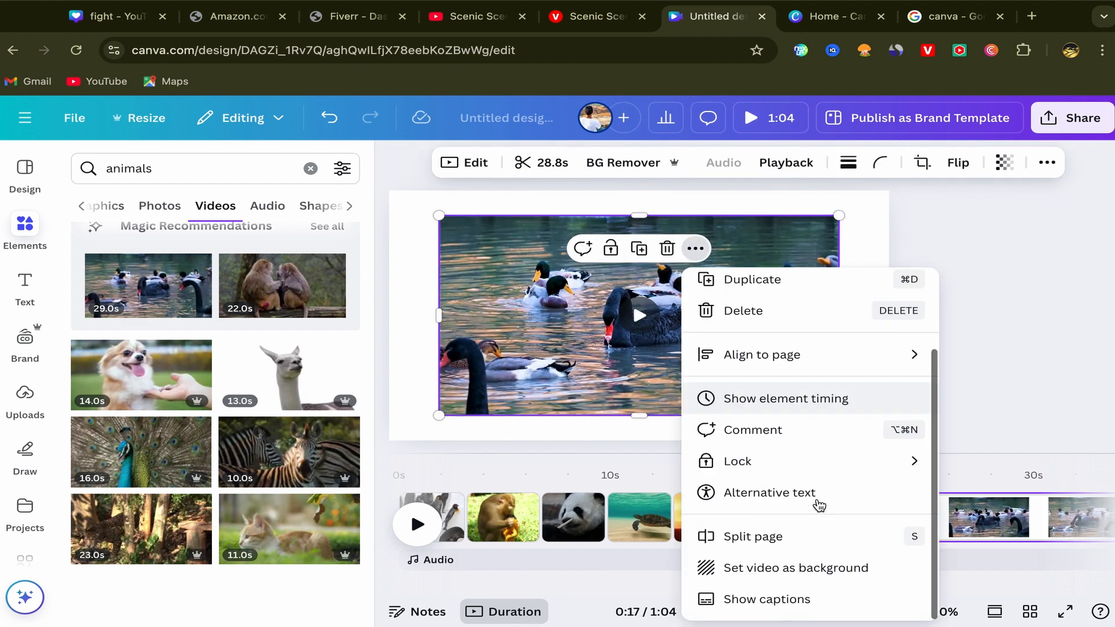
{"action": "left_click", "coordinate": [813, 566]}
{"action": "scroll", "coordinate": [841, 537], "scroll_direction": "right", "scroll_amount": 4}
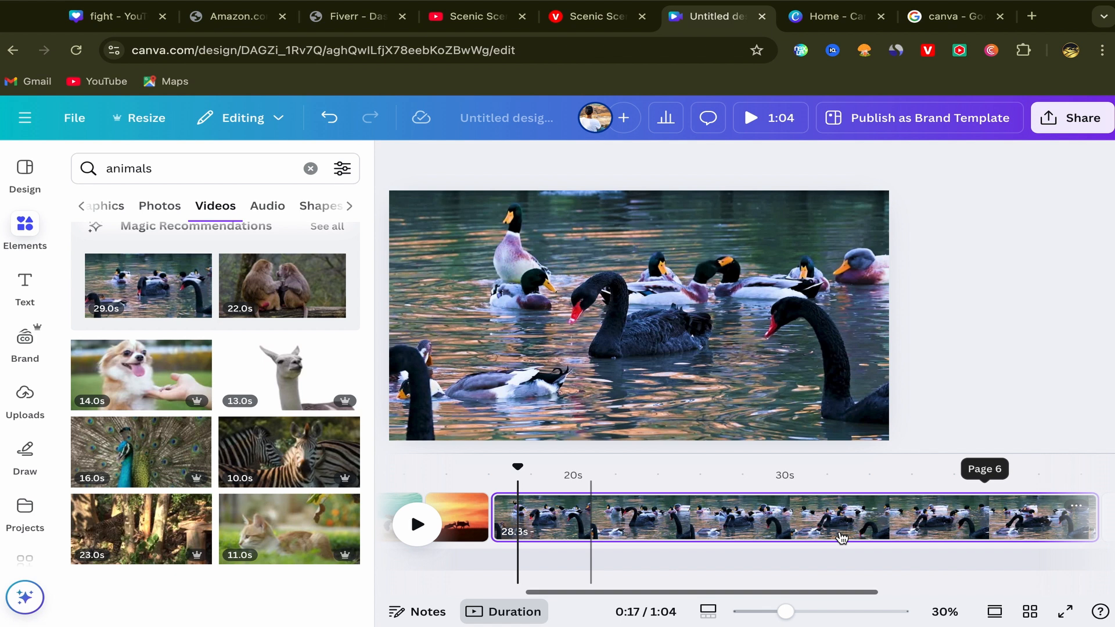
{"action": "scroll", "coordinate": [841, 538], "scroll_direction": "right", "scroll_amount": 1}
{"action": "right_click", "coordinate": [788, 521]}
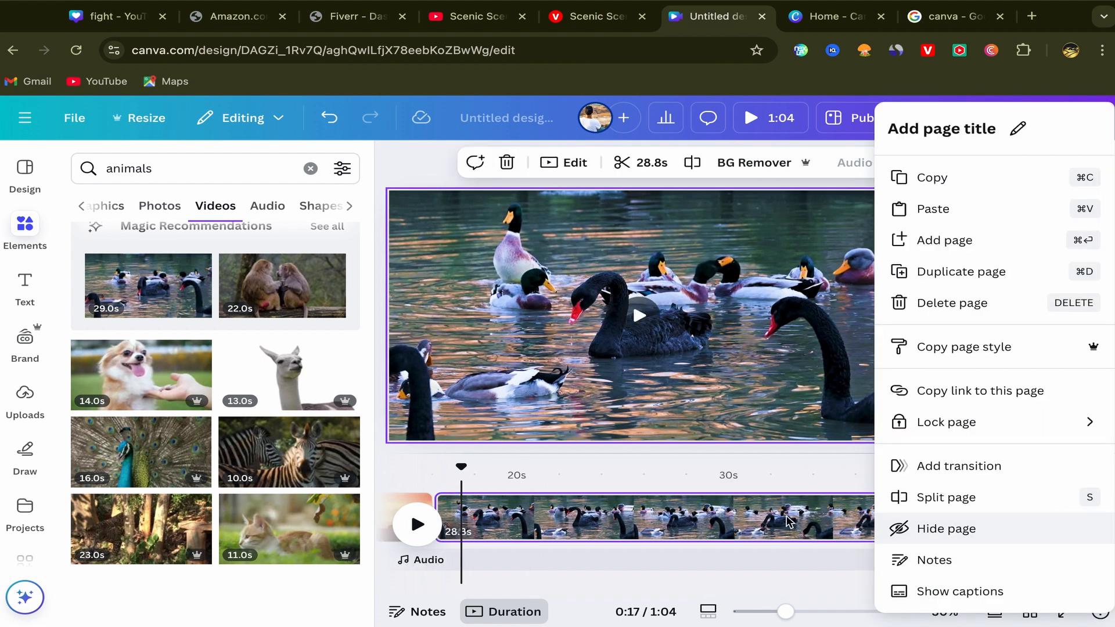
{"action": "left_click", "coordinate": [786, 479]}
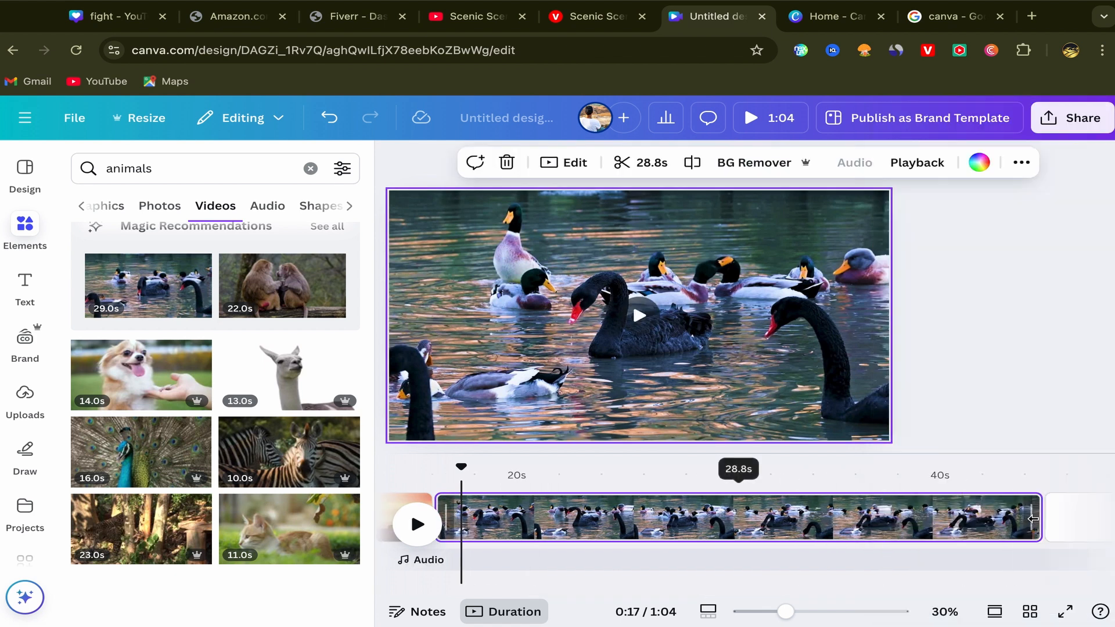
{"action": "left_click_drag", "start_coordinate": [1008, 529], "coordinate": [579, 517]}
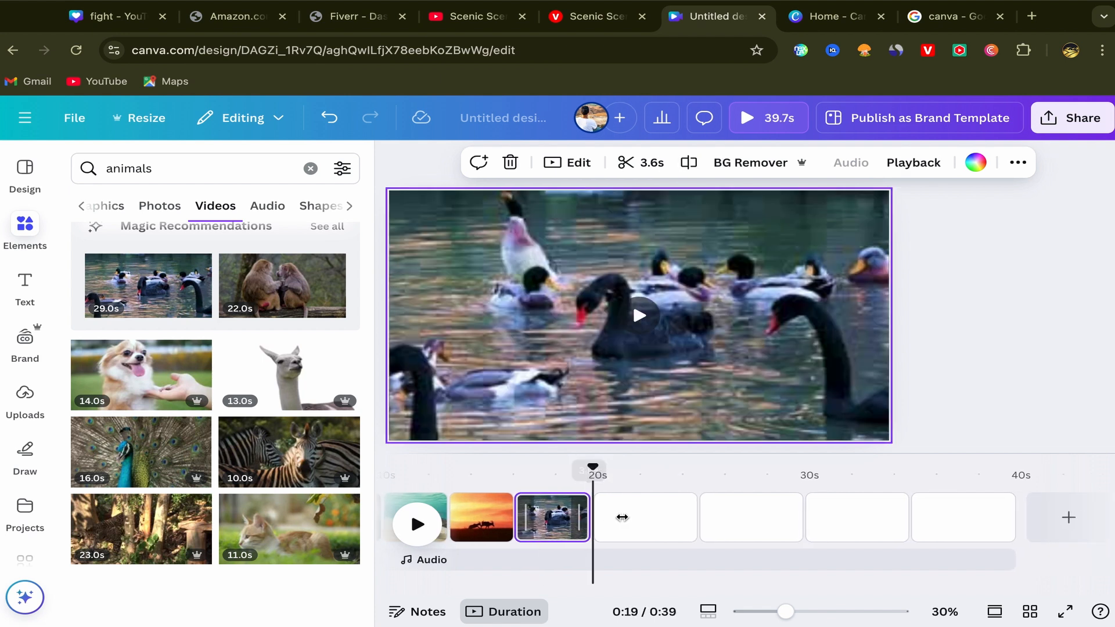
Step: Set the 23-second leopard clip as the seventh page's video background and trim it to 3.2 seconds
{"action": "left_click", "coordinate": [620, 517]}
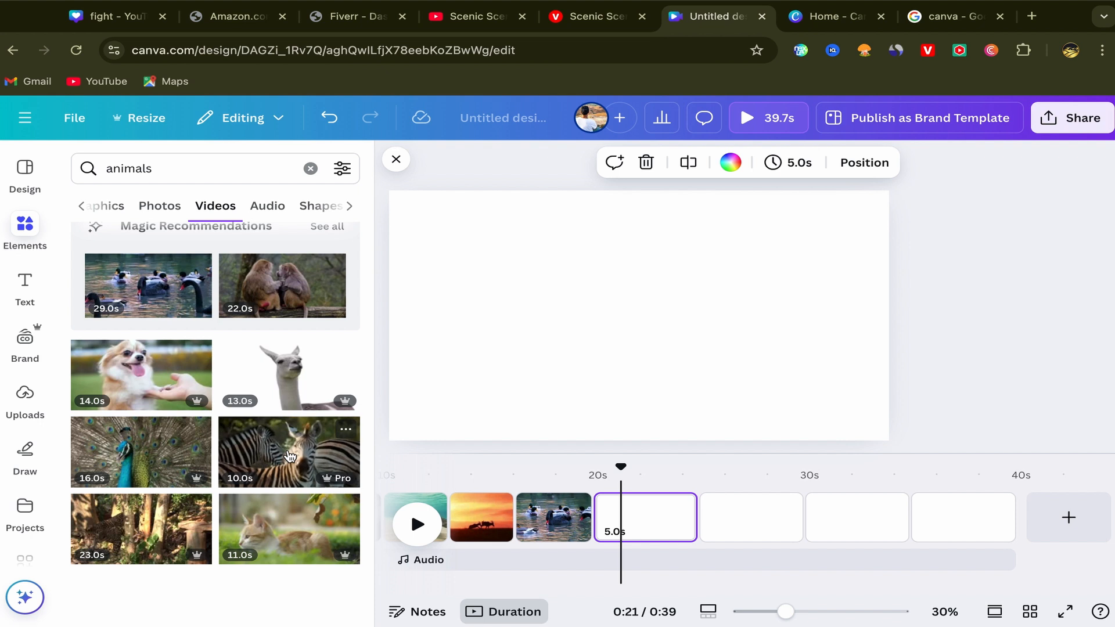
{"action": "scroll", "coordinate": [287, 456], "scroll_direction": "down", "scroll_amount": 2}
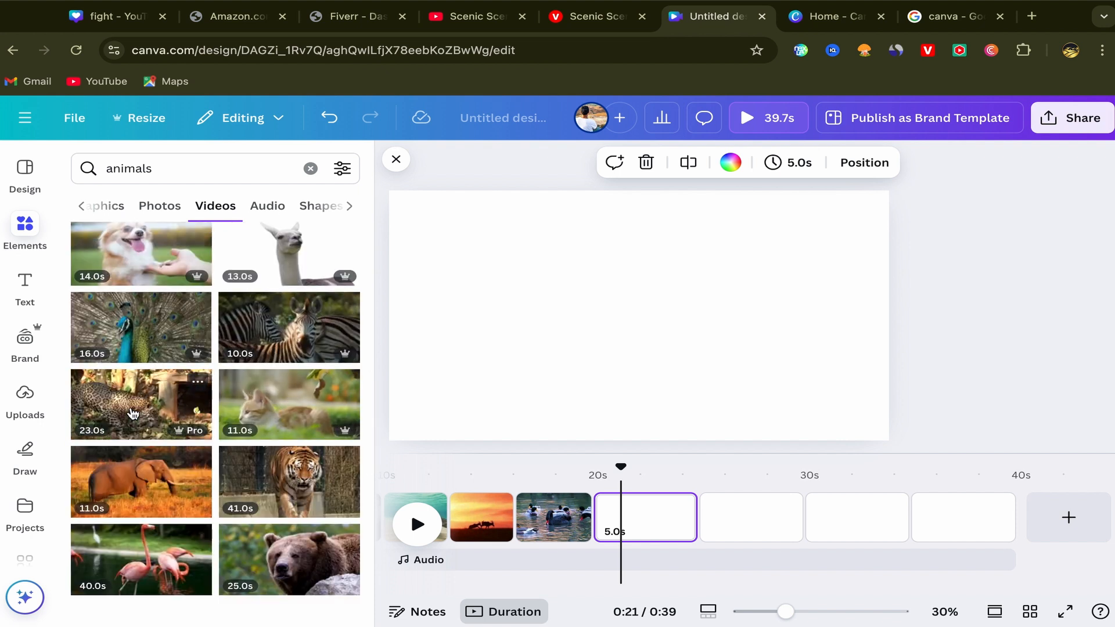
{"action": "left_click", "coordinate": [138, 412]}
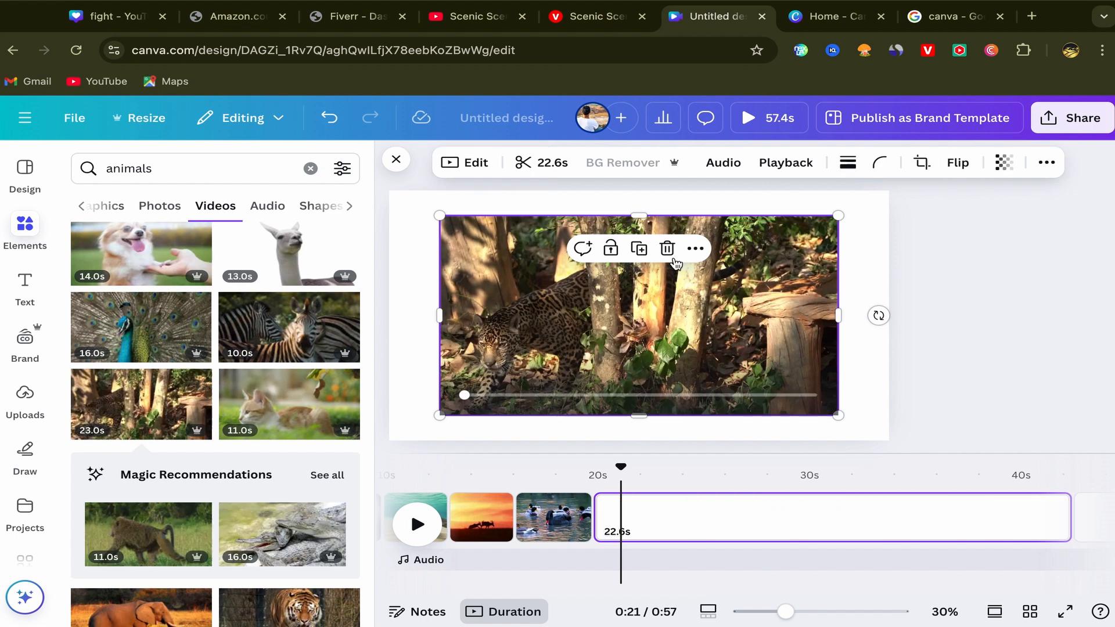
{"action": "left_click", "coordinate": [695, 248]}
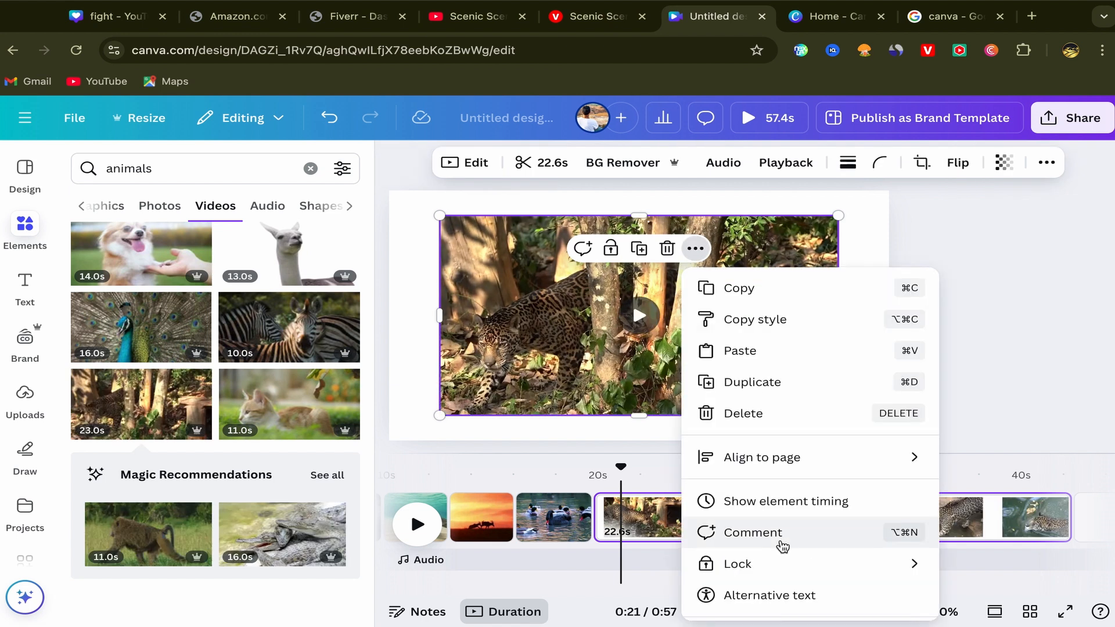
{"action": "scroll", "coordinate": [807, 540], "scroll_direction": "down", "scroll_amount": 2}
{"action": "left_click", "coordinate": [774, 568]}
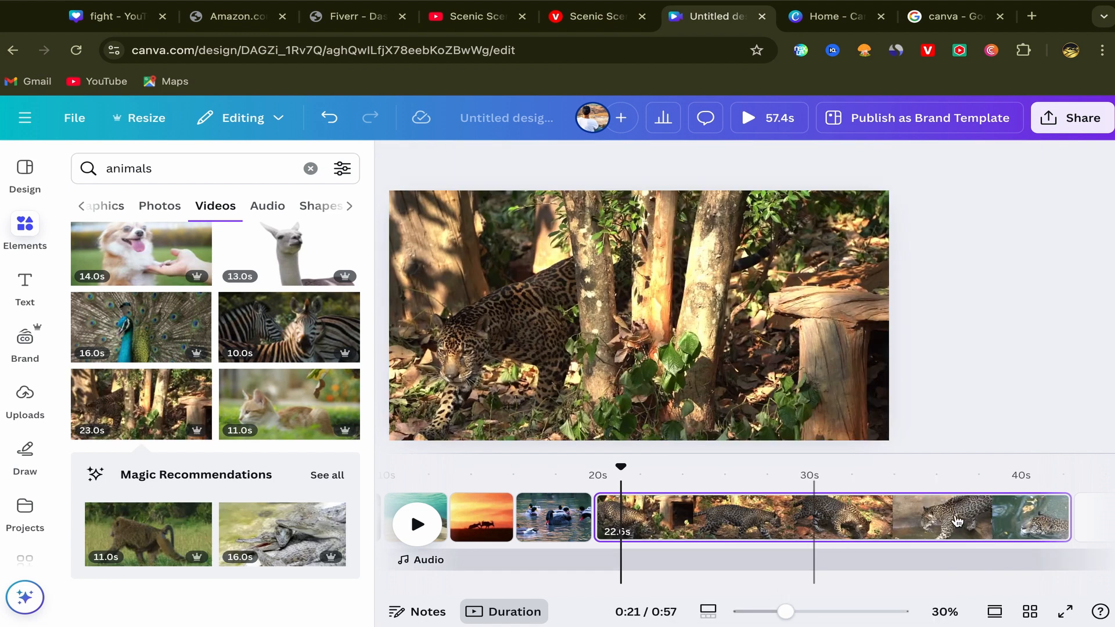
{"action": "left_click_drag", "start_coordinate": [654, 528], "coordinate": [557, 522]}
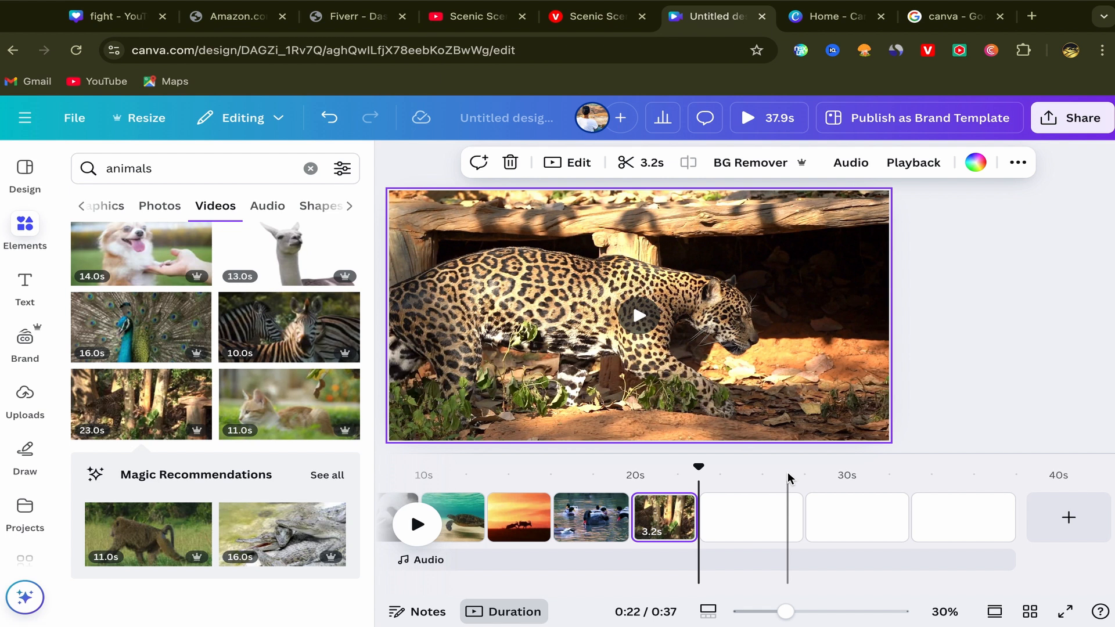
Step: Return the playhead to the start of the video and open the uploaded files
{"action": "scroll", "coordinate": [611, 528], "scroll_direction": "left", "scroll_amount": 4}
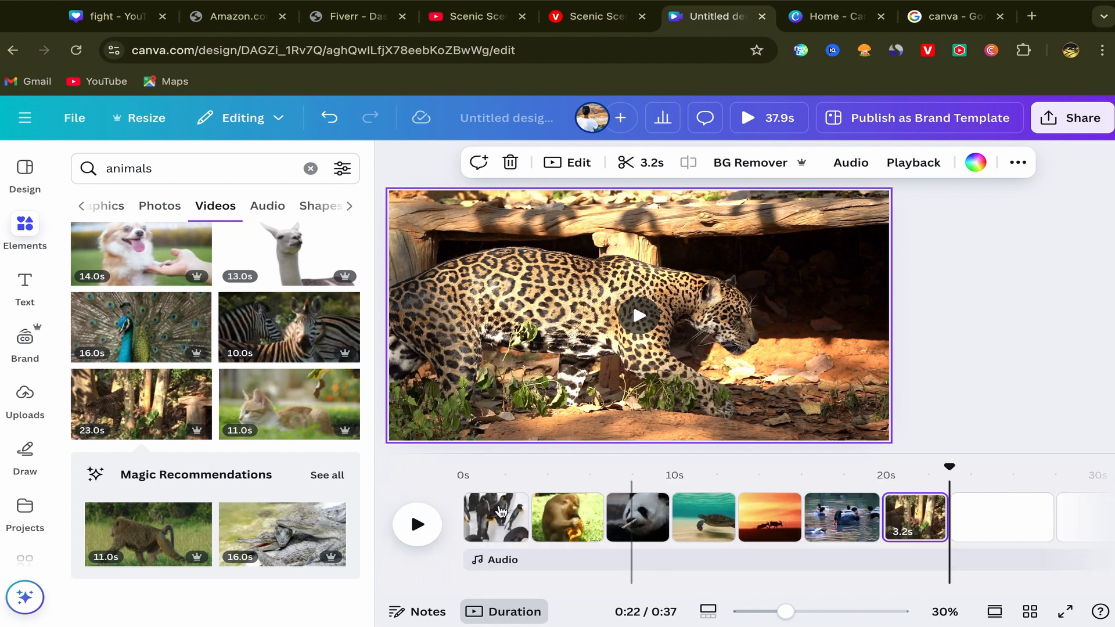
{"action": "left_click", "coordinate": [464, 488]}
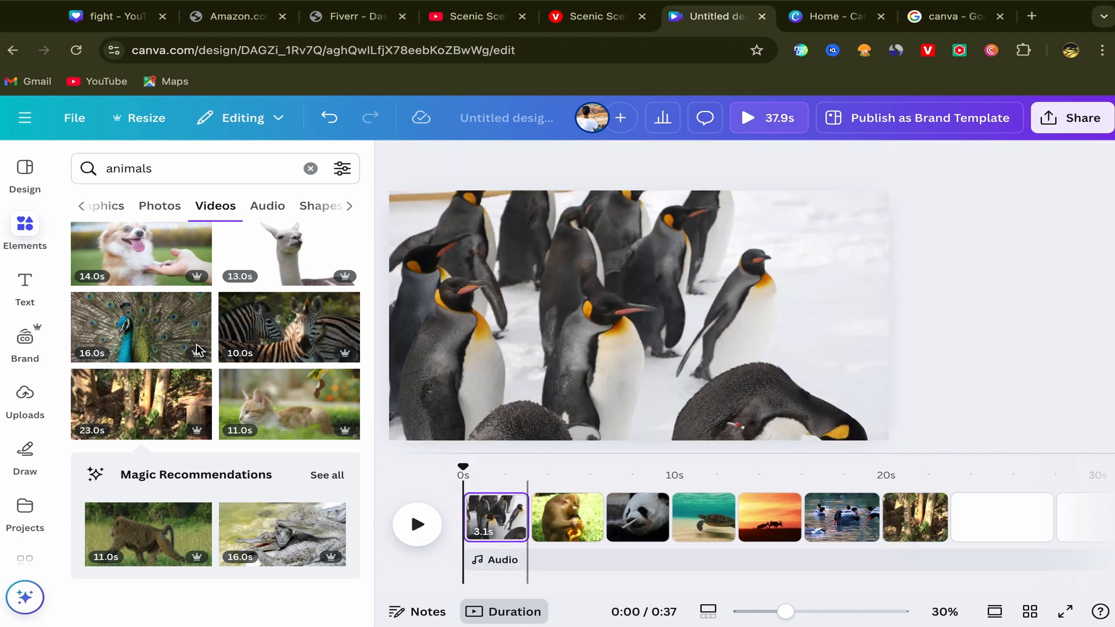
{"action": "left_click", "coordinate": [17, 401]}
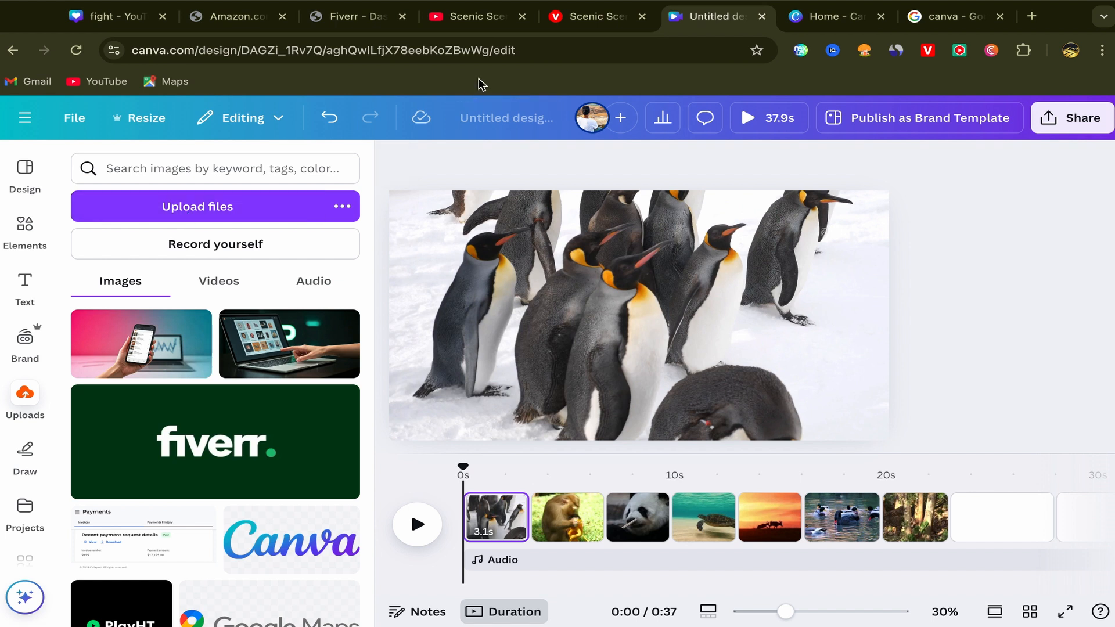
Step: Switch to YouTube and search for "no copyright music"
{"action": "left_click", "coordinate": [473, 28]}
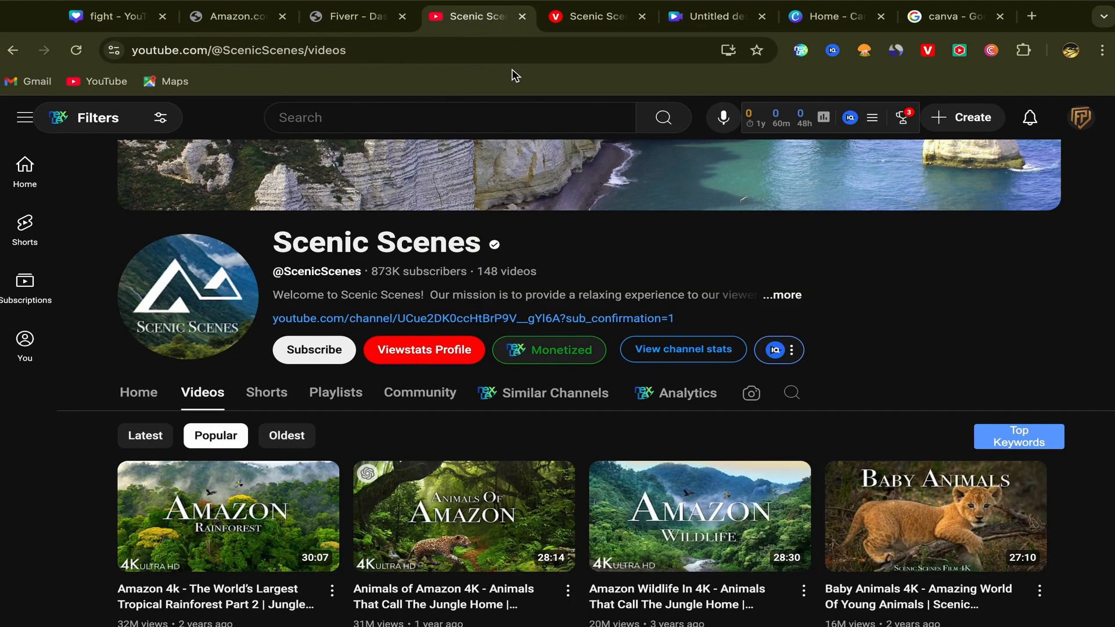
{"action": "left_click", "coordinate": [301, 118]}
{"action": "type", "text": "n"}
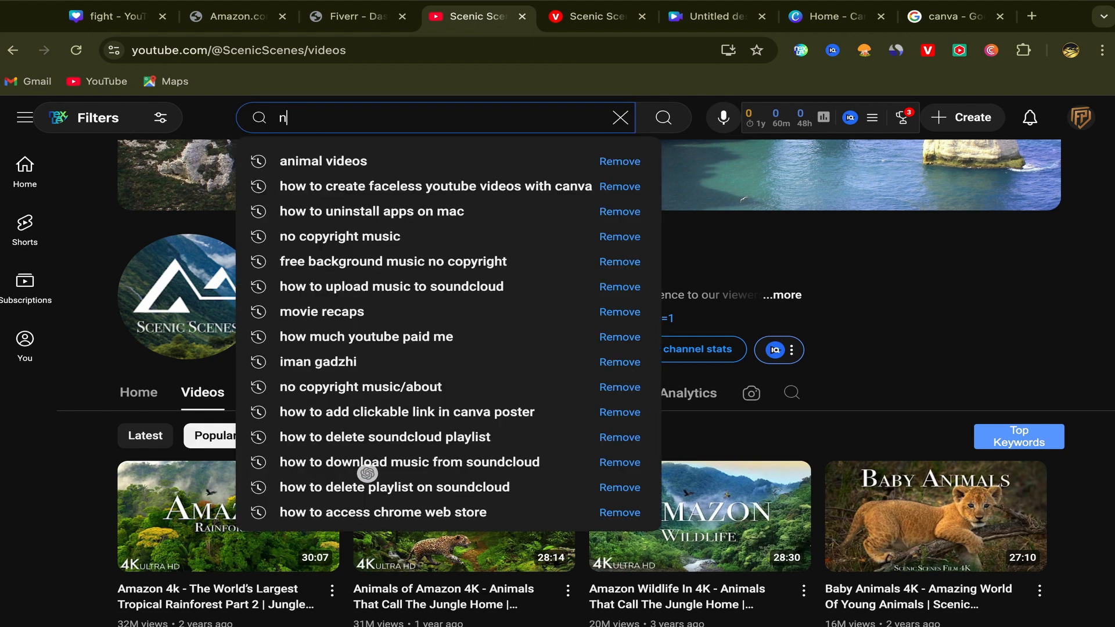
{"action": "type", "text": "o"}
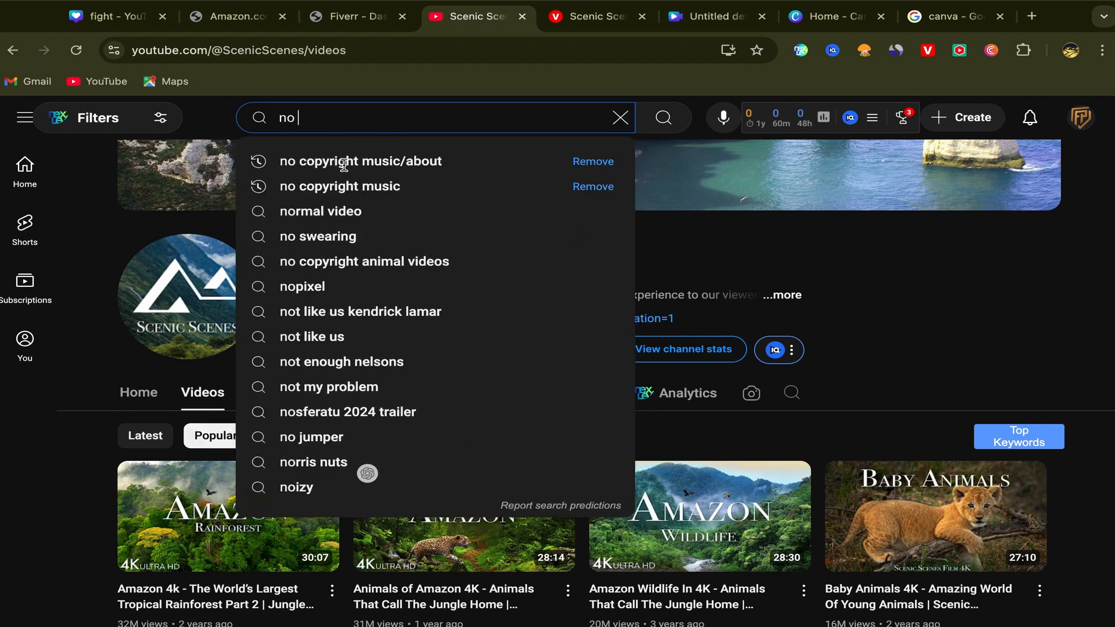
{"action": "left_click", "coordinate": [350, 187]}
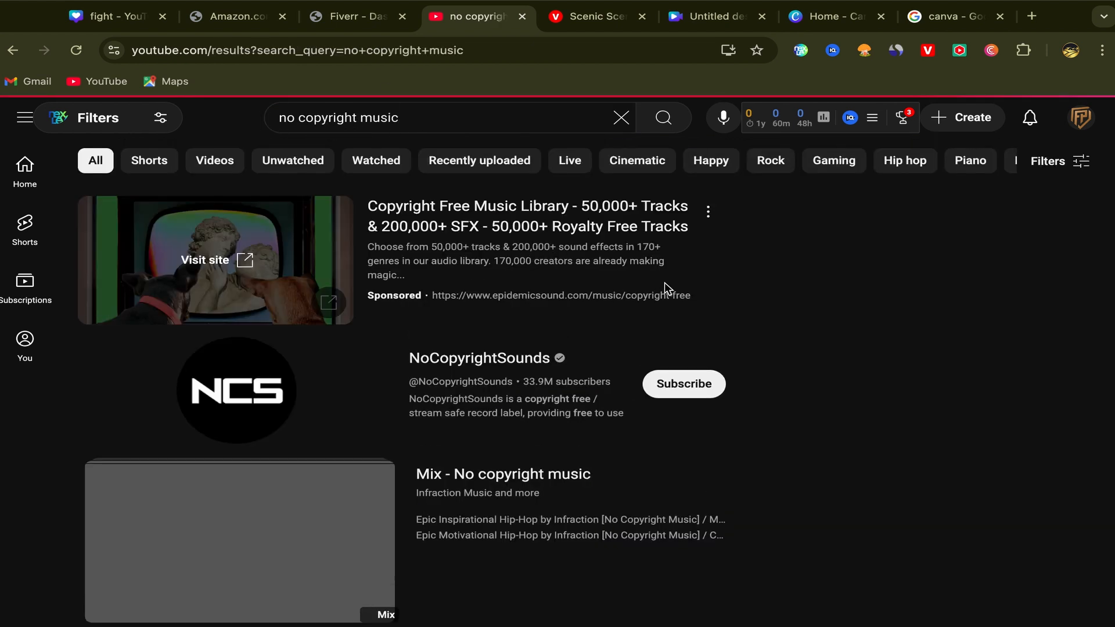
Step: Examine the YouTube results for copyright-free tracks and playlists that could serve as background music
{"action": "scroll", "coordinate": [748, 320], "scroll_direction": "down", "scroll_amount": 3}
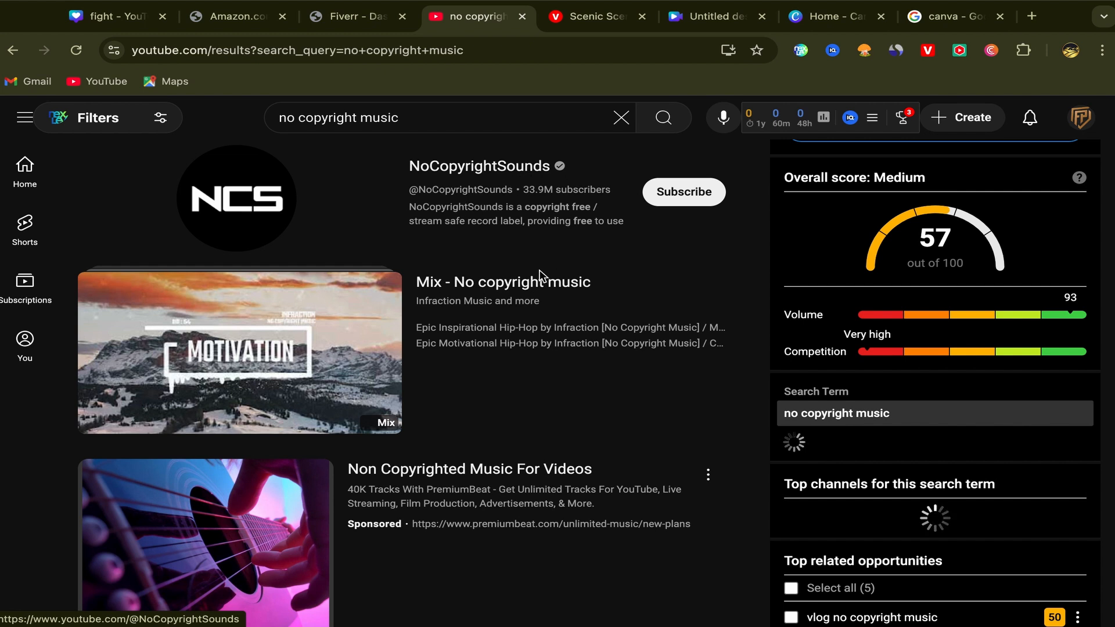
{"action": "scroll", "coordinate": [539, 275], "scroll_direction": "down", "scroll_amount": 9}
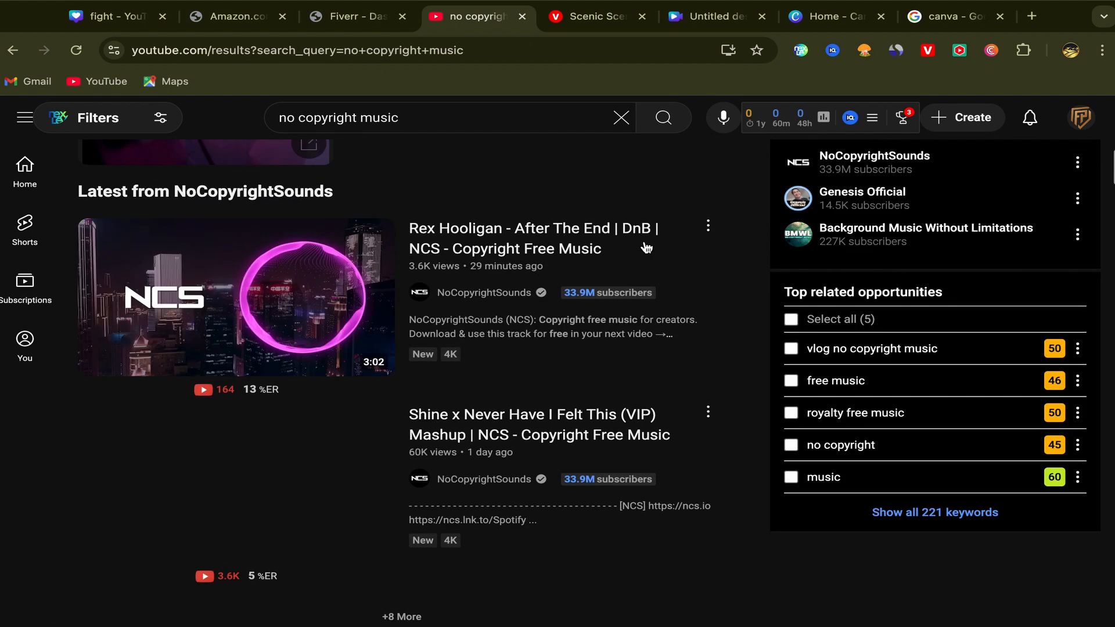
{"action": "scroll", "coordinate": [685, 326], "scroll_direction": "down", "scroll_amount": 8}
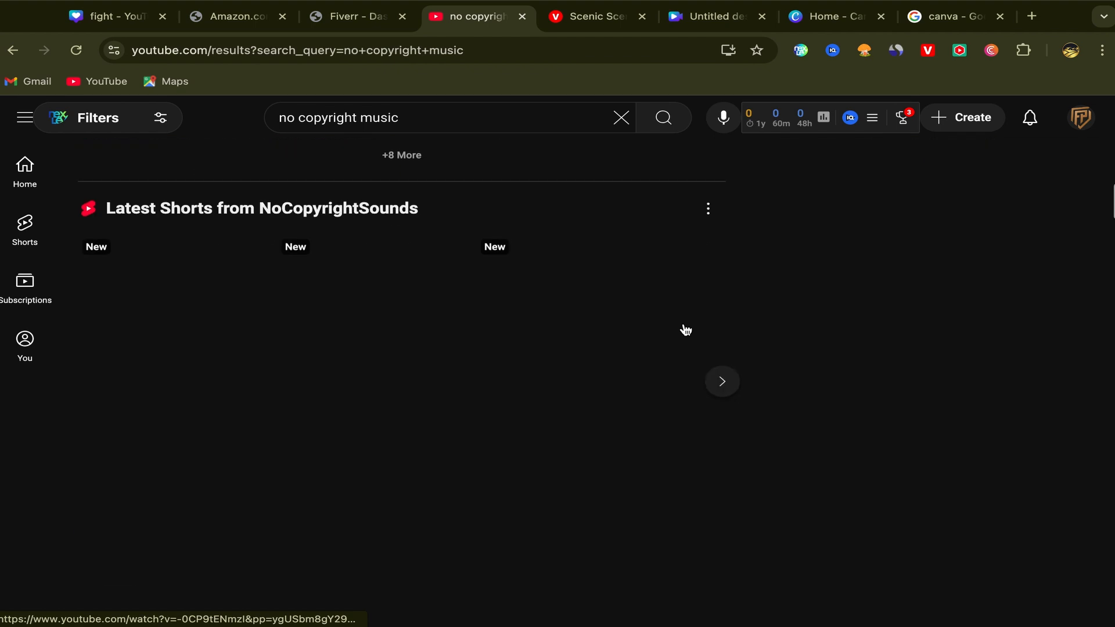
{"action": "scroll", "coordinate": [685, 329], "scroll_direction": "down", "scroll_amount": 8}
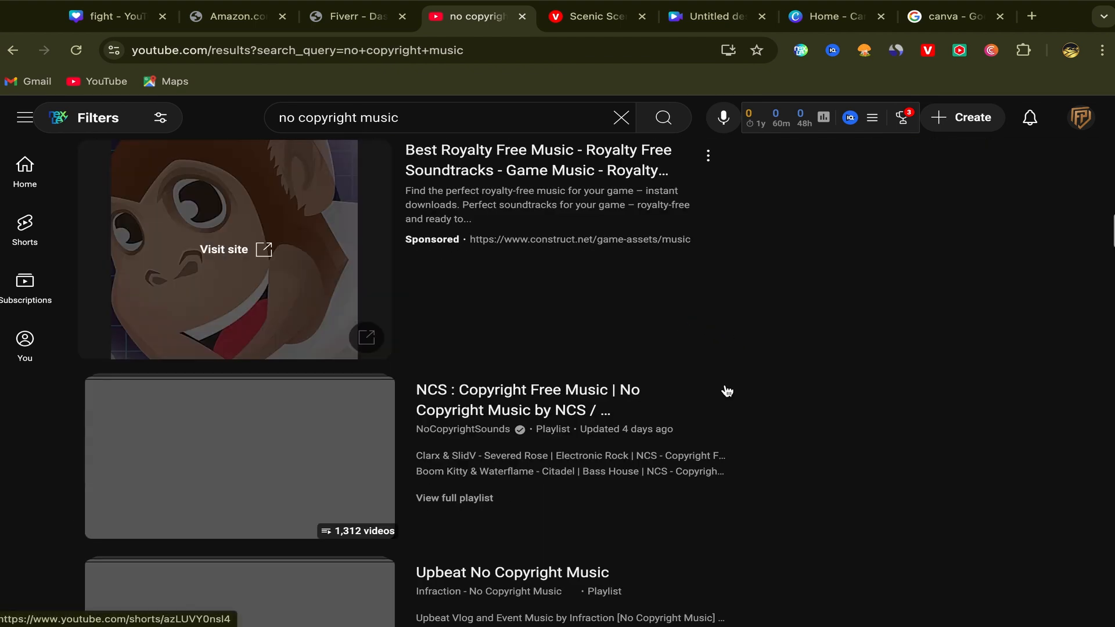
{"action": "scroll", "coordinate": [727, 391], "scroll_direction": "down", "scroll_amount": 5}
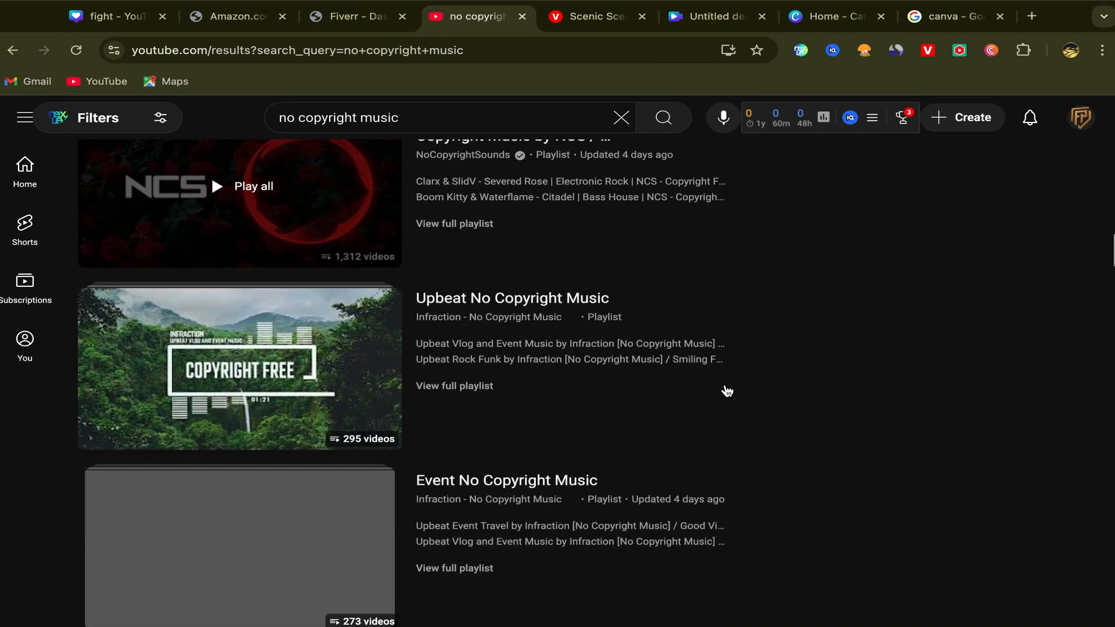
{"action": "scroll", "coordinate": [725, 388], "scroll_direction": "down", "scroll_amount": 1}
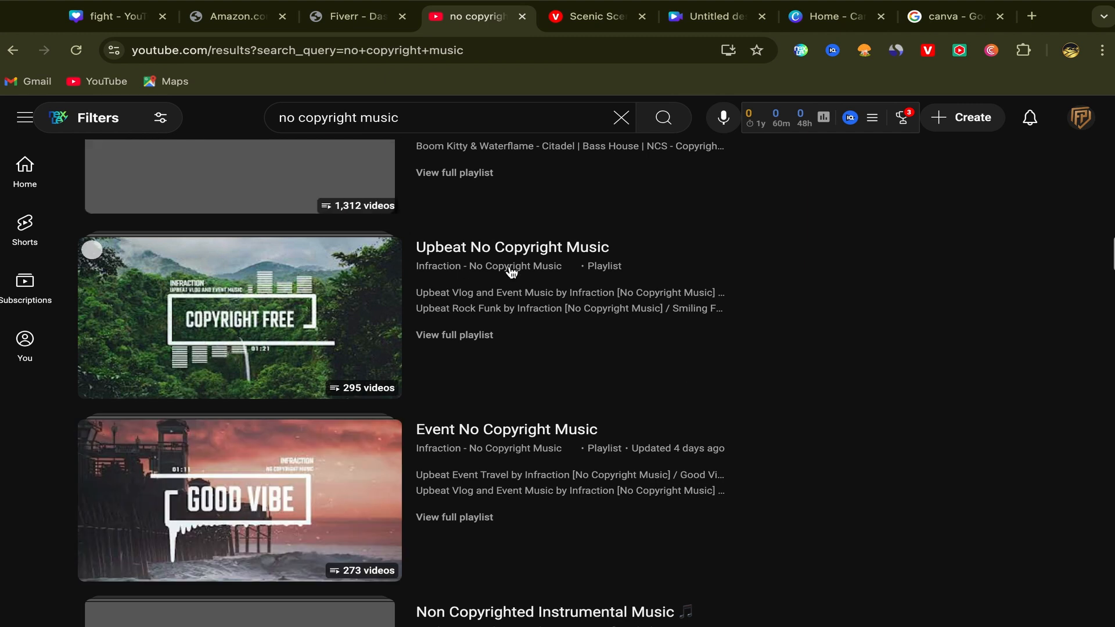
{"action": "mouse_move", "coordinate": [471, 281]}
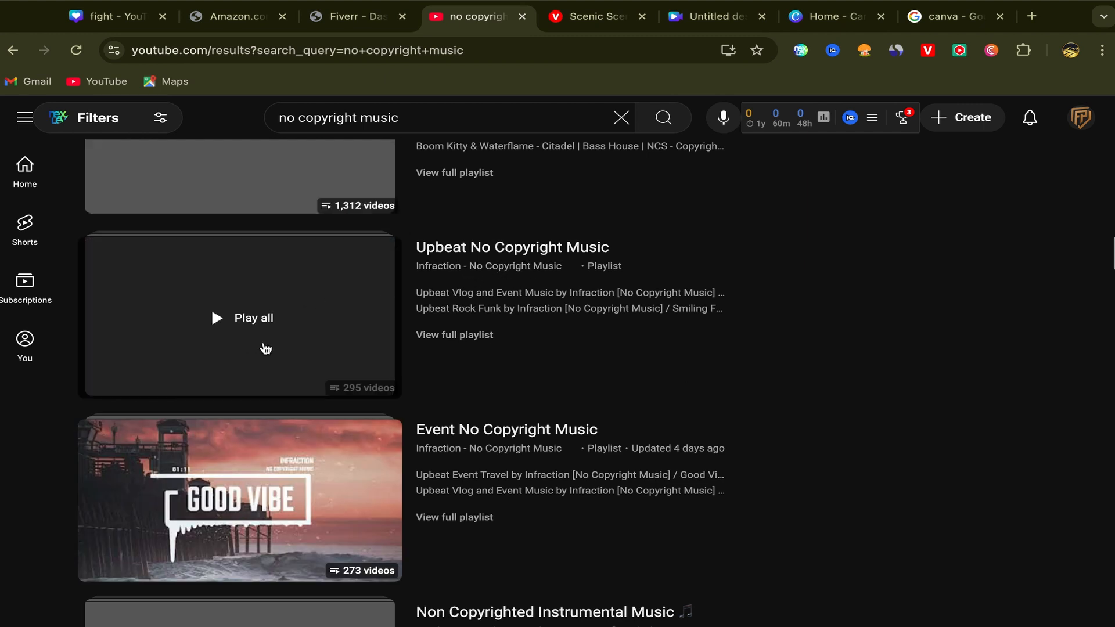
{"action": "scroll", "coordinate": [587, 383], "scroll_direction": "down", "scroll_amount": 4}
{"action": "scroll", "coordinate": [591, 385], "scroll_direction": "down", "scroll_amount": 4}
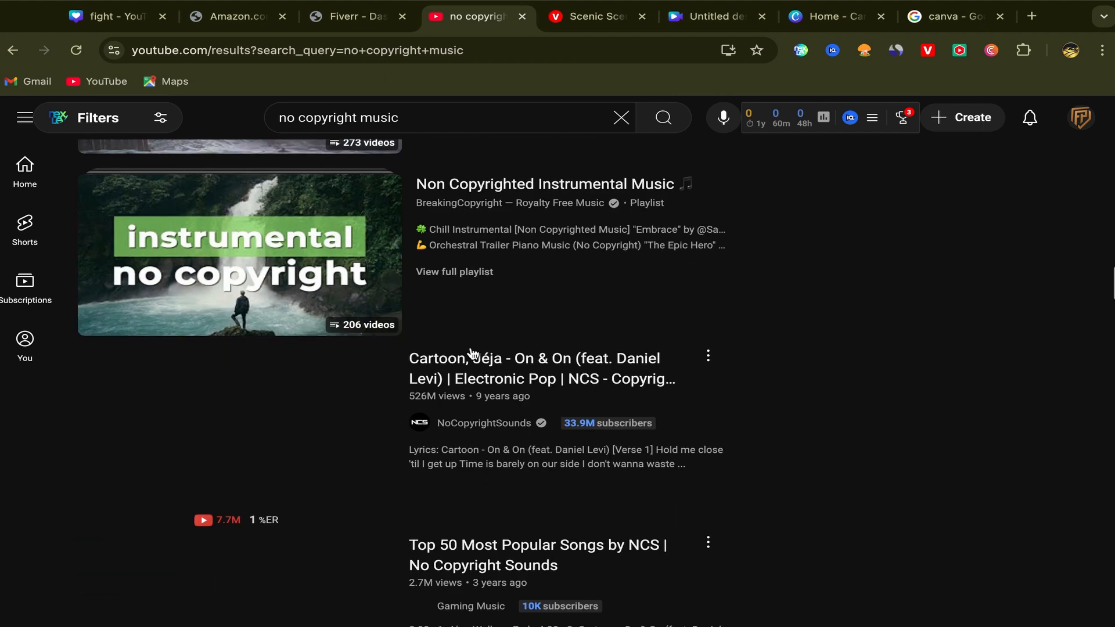
{"action": "mouse_move", "coordinate": [720, 320]}
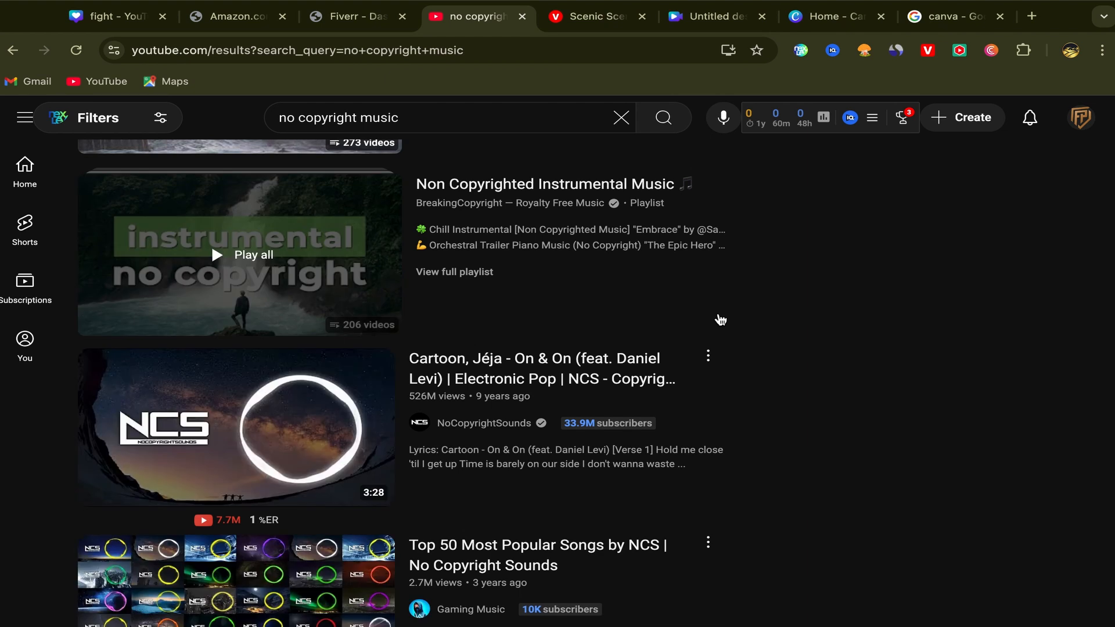
{"action": "scroll", "coordinate": [720, 319], "scroll_direction": "down", "scroll_amount": 1}
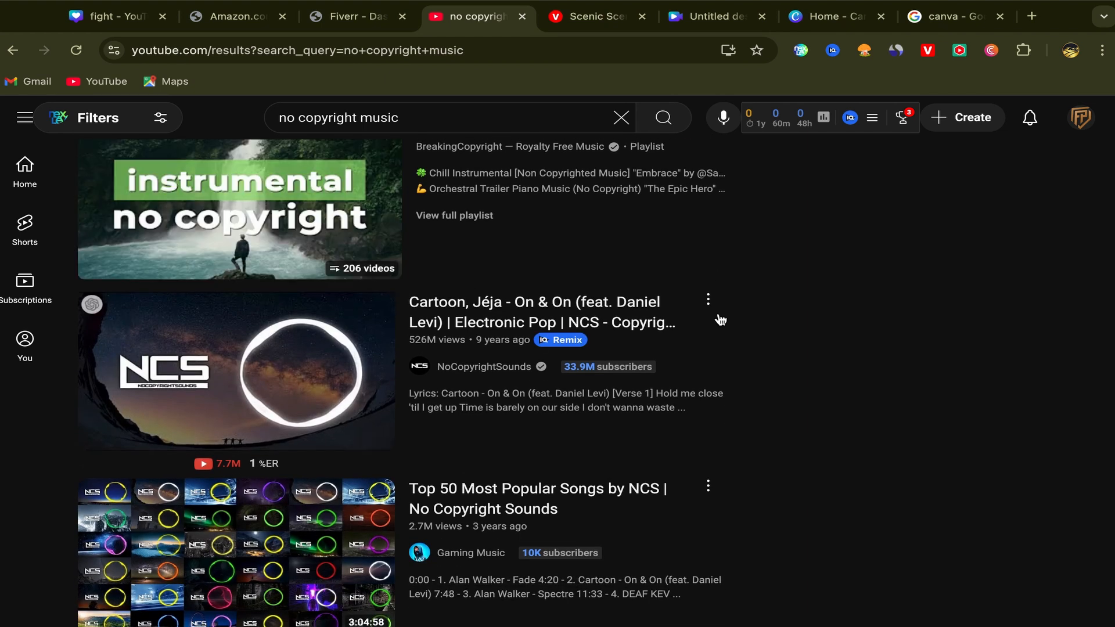
Step: Switch back to the Canva video design and browse the uploaded audio files for no-copyright background music
{"action": "left_click", "coordinate": [829, 20]}
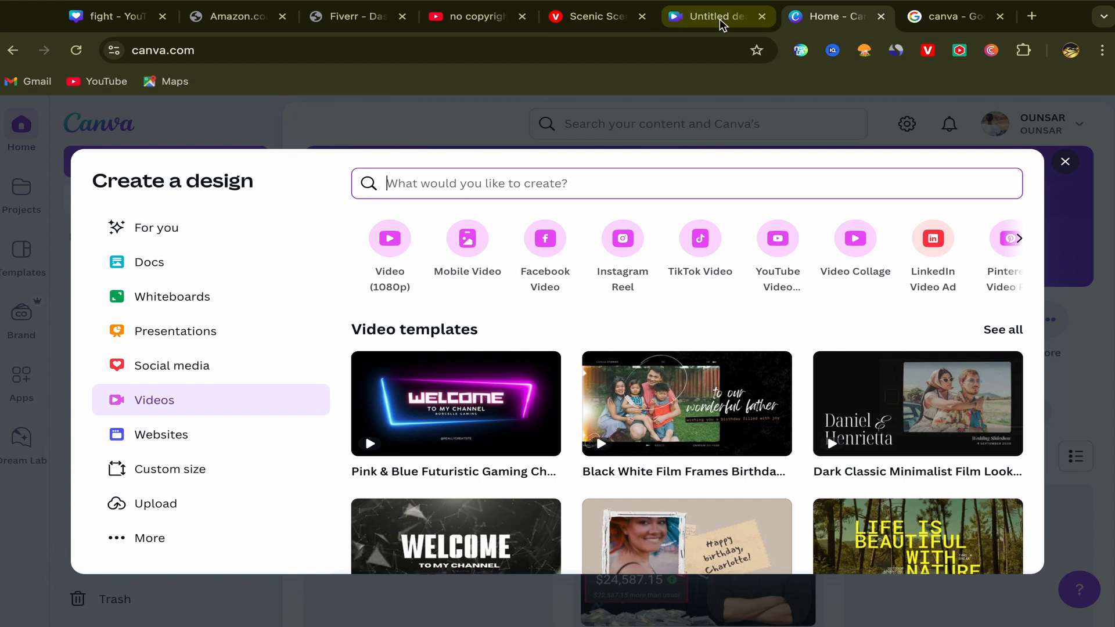
{"action": "left_click", "coordinate": [720, 22]}
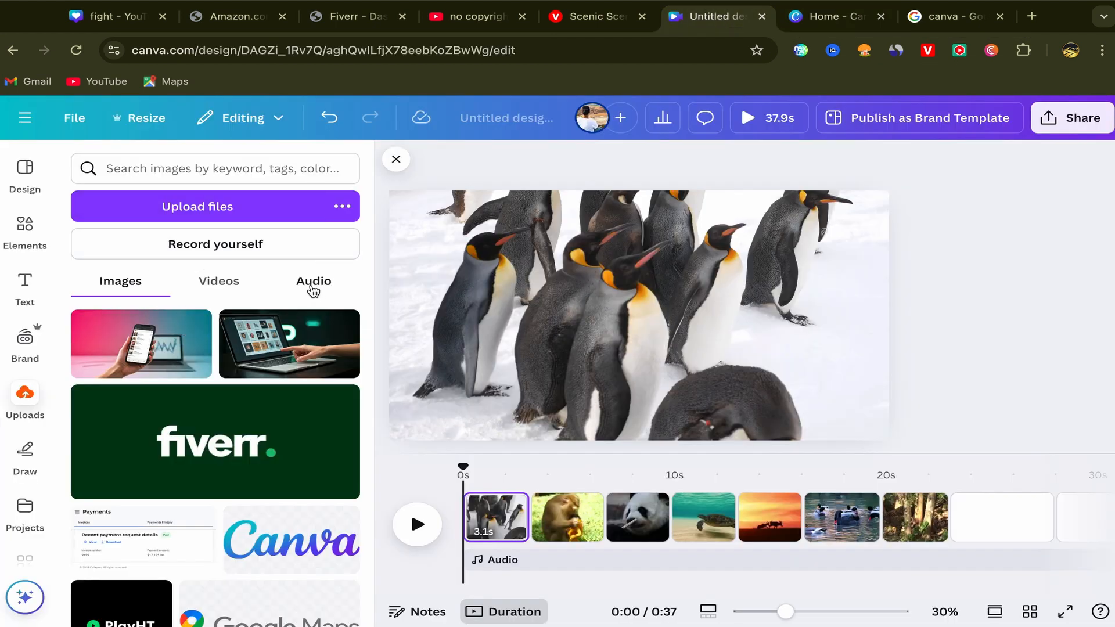
{"action": "left_click", "coordinate": [308, 284]}
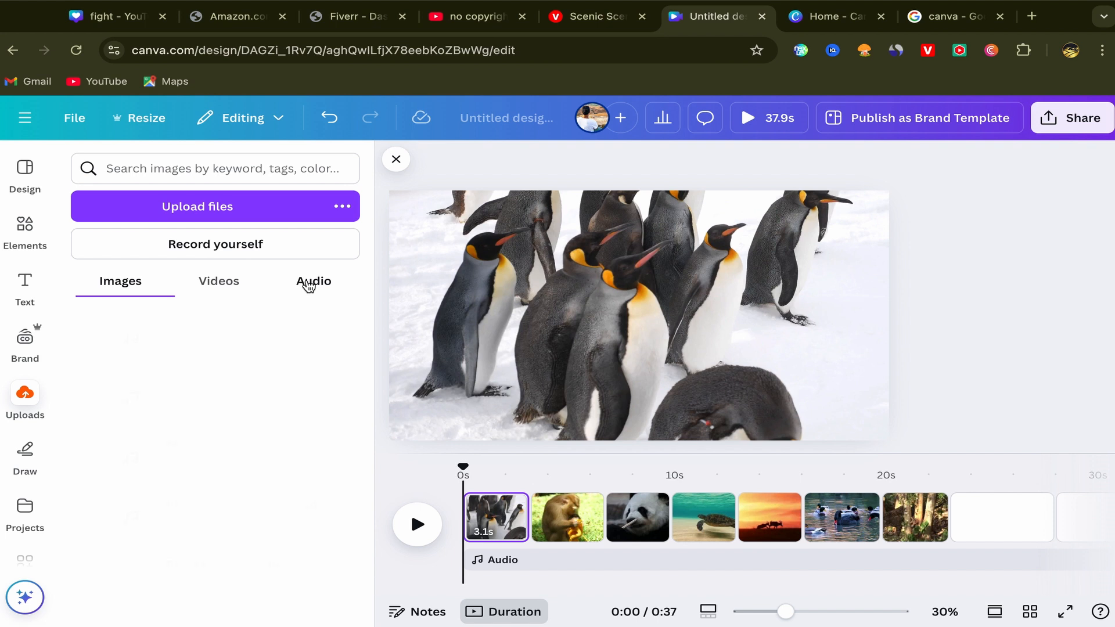
{"action": "scroll", "coordinate": [239, 410], "scroll_direction": "down", "scroll_amount": 2}
{"action": "scroll", "coordinate": [240, 411], "scroll_direction": "down", "scroll_amount": 5}
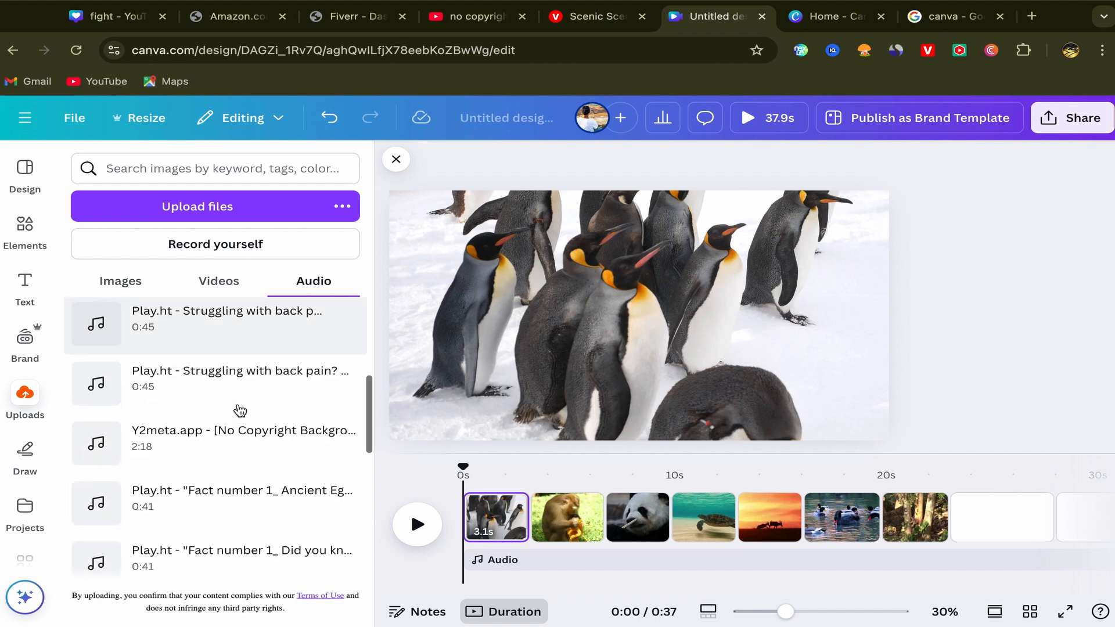
{"action": "scroll", "coordinate": [240, 410], "scroll_direction": "down", "scroll_amount": 3}
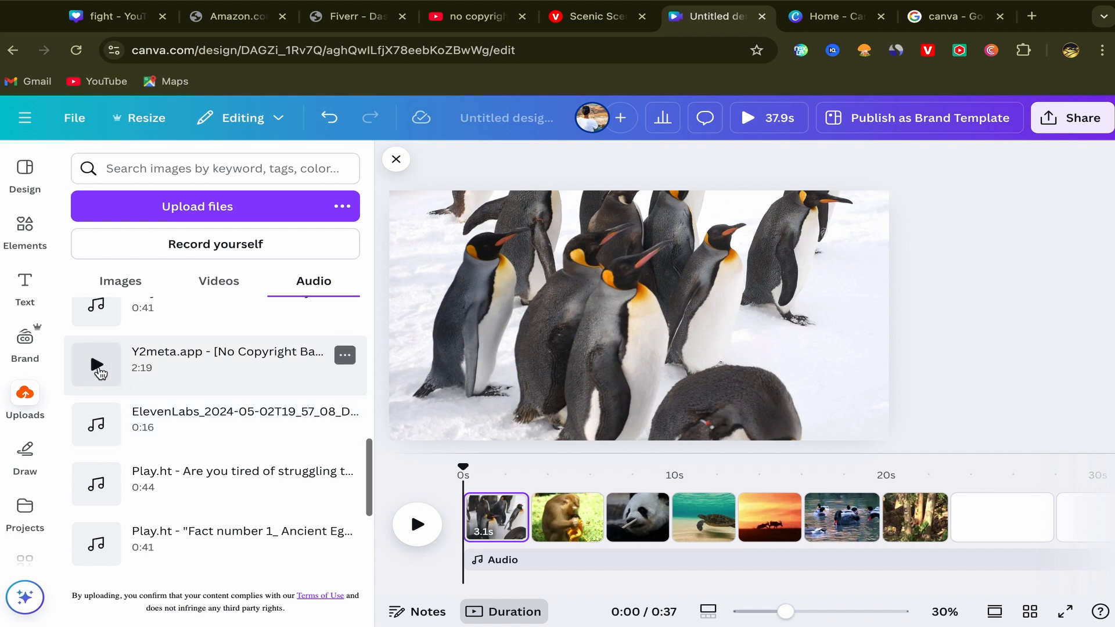
Step: Preview the 2:19 no-copyright track and the ElevenLabs audio, and add the 2:31 Y2meta.app no-copyright background track to the video
{"action": "left_click", "coordinate": [98, 366]}
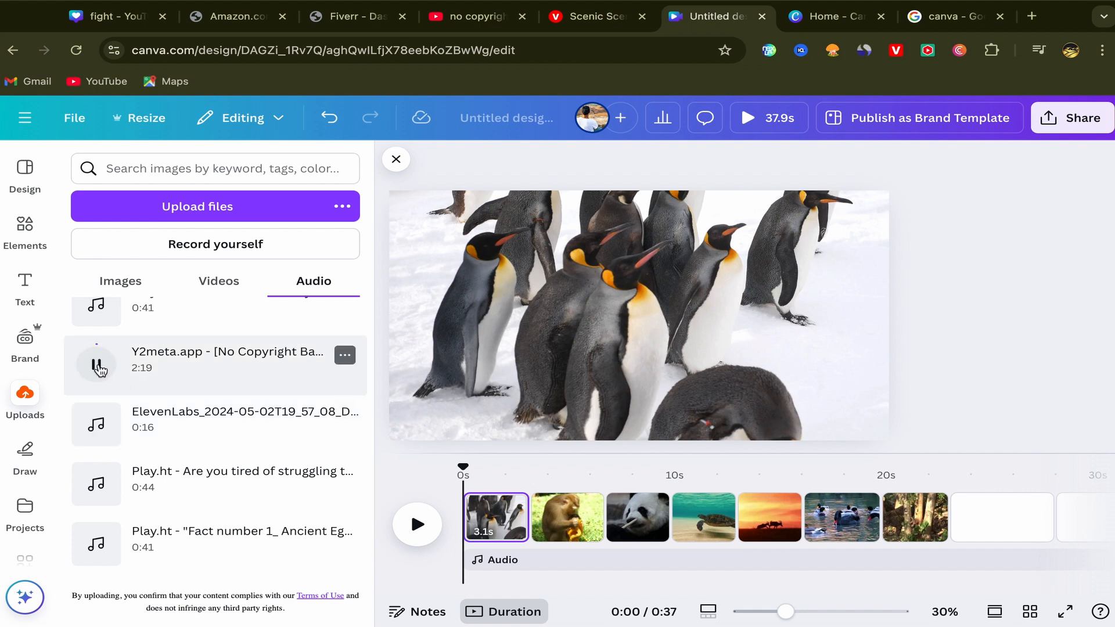
{"action": "left_click", "coordinate": [99, 368]}
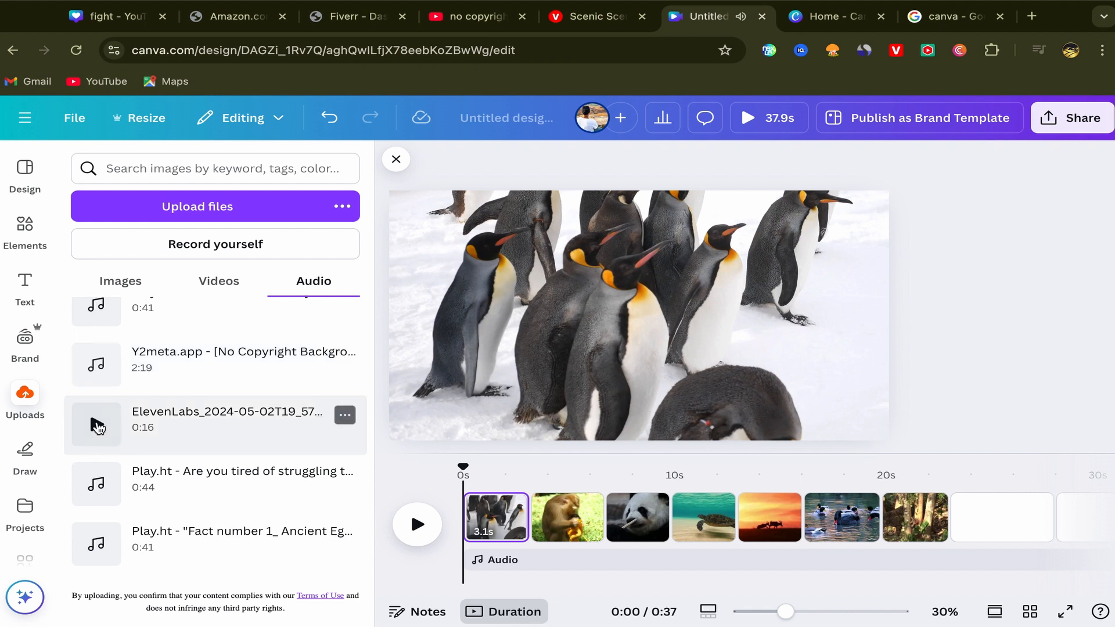
{"action": "left_click", "coordinate": [98, 427]}
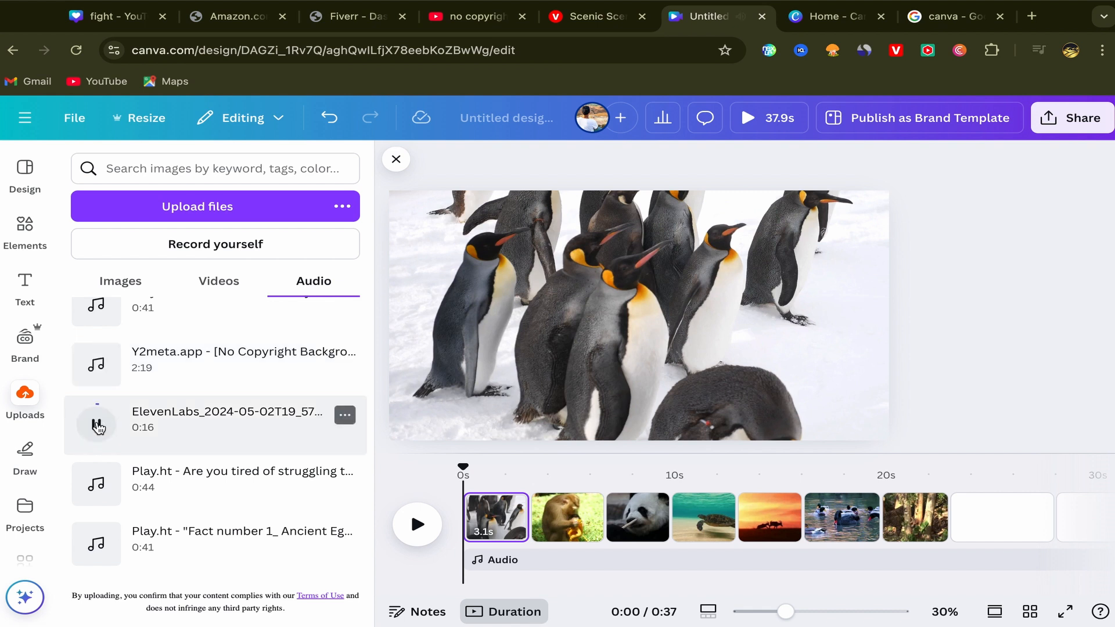
{"action": "scroll", "coordinate": [97, 427], "scroll_direction": "down", "scroll_amount": 3}
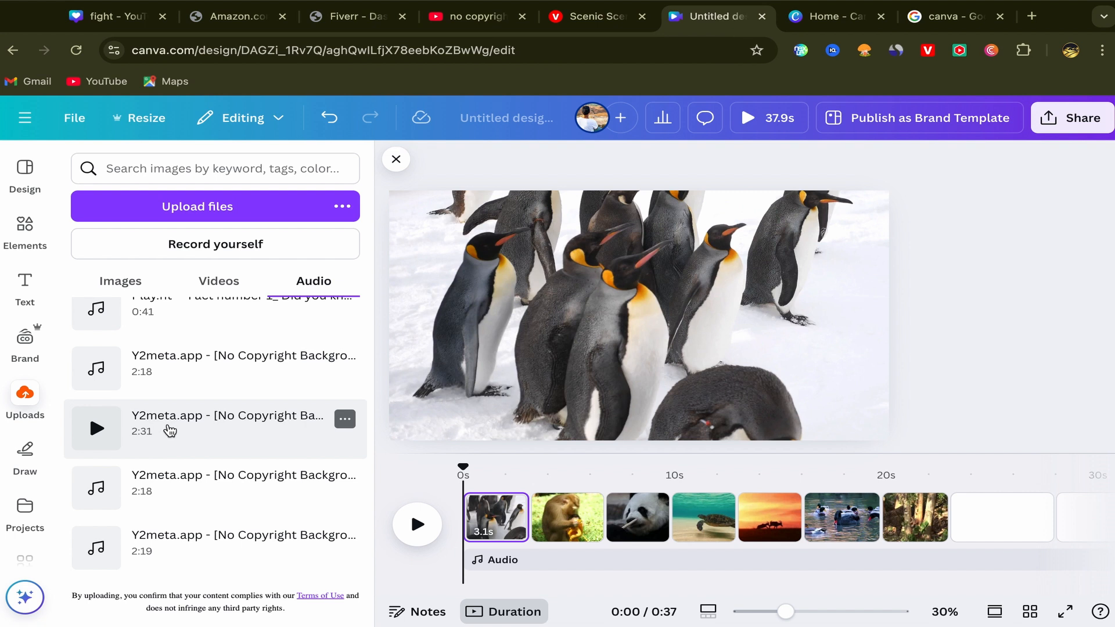
{"action": "left_click", "coordinate": [170, 431]}
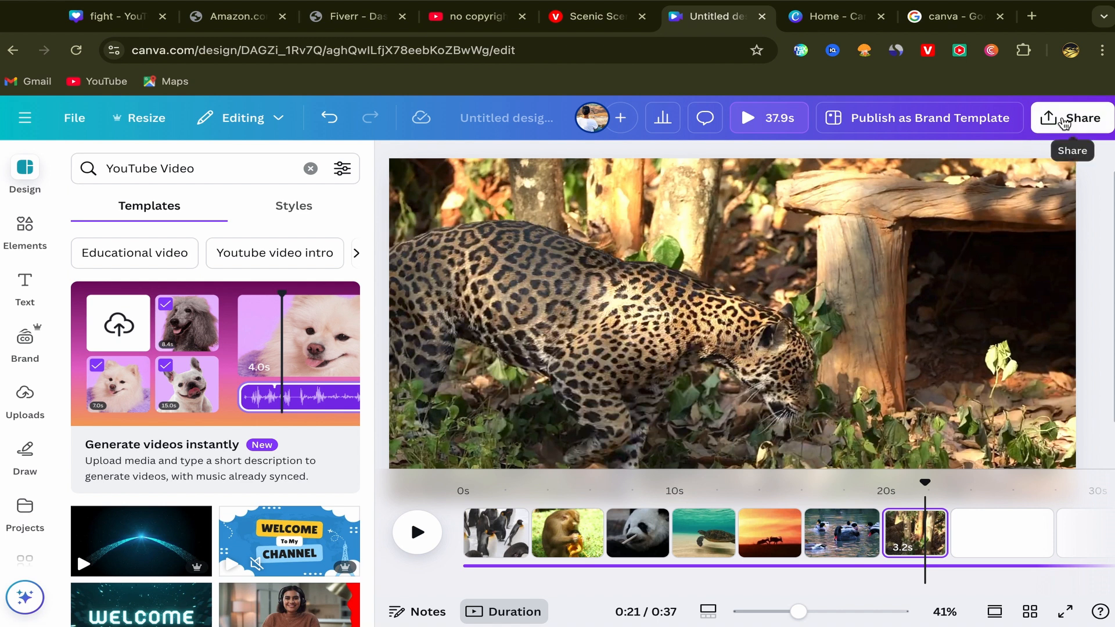
Step: Delete the three blank 5-second pages after the leopard clip at the end of the video
{"action": "left_click", "coordinate": [1065, 120]}
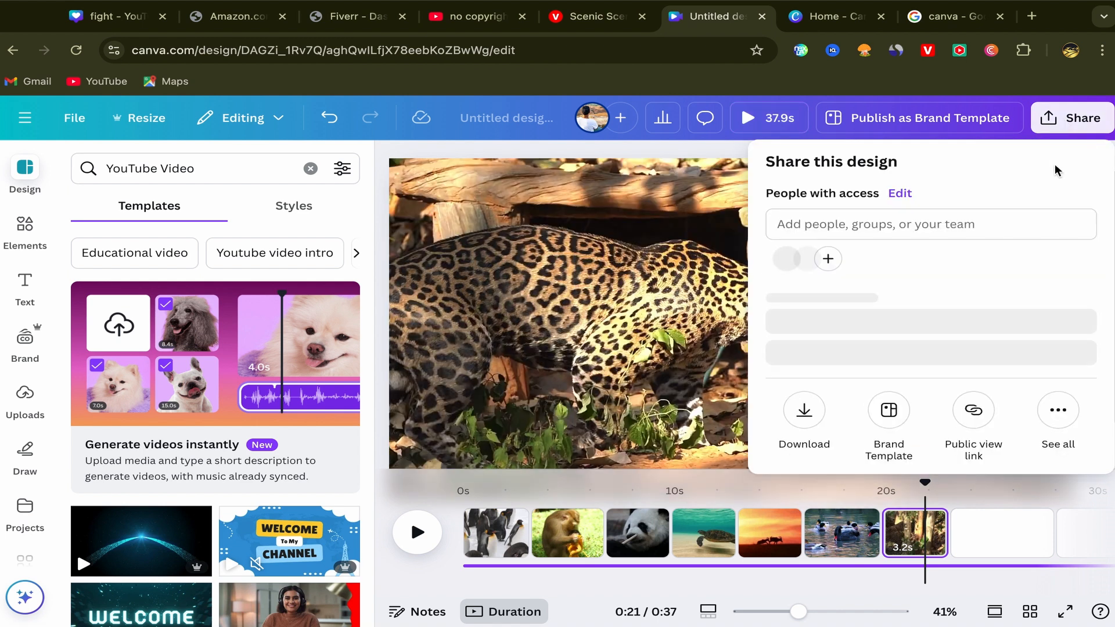
{"action": "left_click", "coordinate": [606, 498]}
{"action": "scroll", "coordinate": [777, 516], "scroll_direction": "right", "scroll_amount": 3}
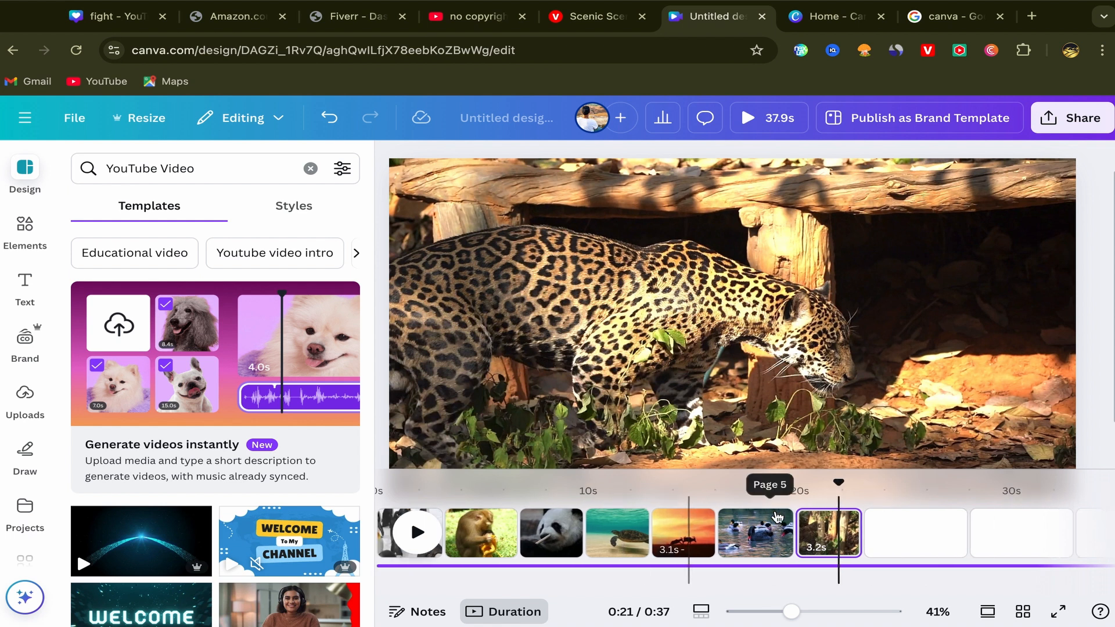
{"action": "scroll", "coordinate": [776, 516], "scroll_direction": "right", "scroll_amount": 2}
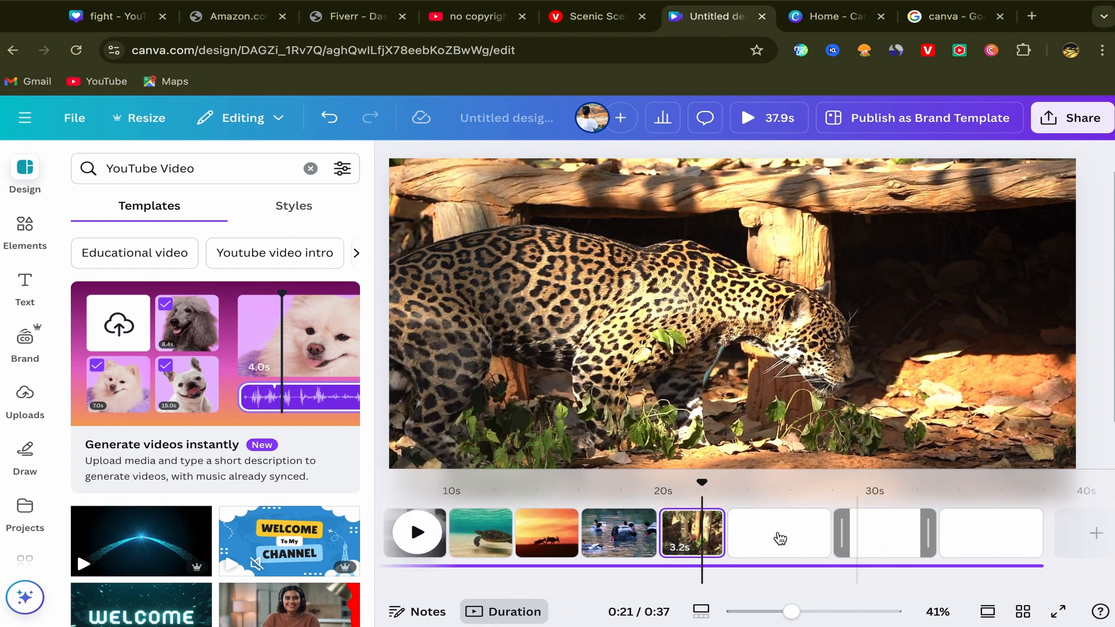
{"action": "left_click", "coordinate": [781, 539]}
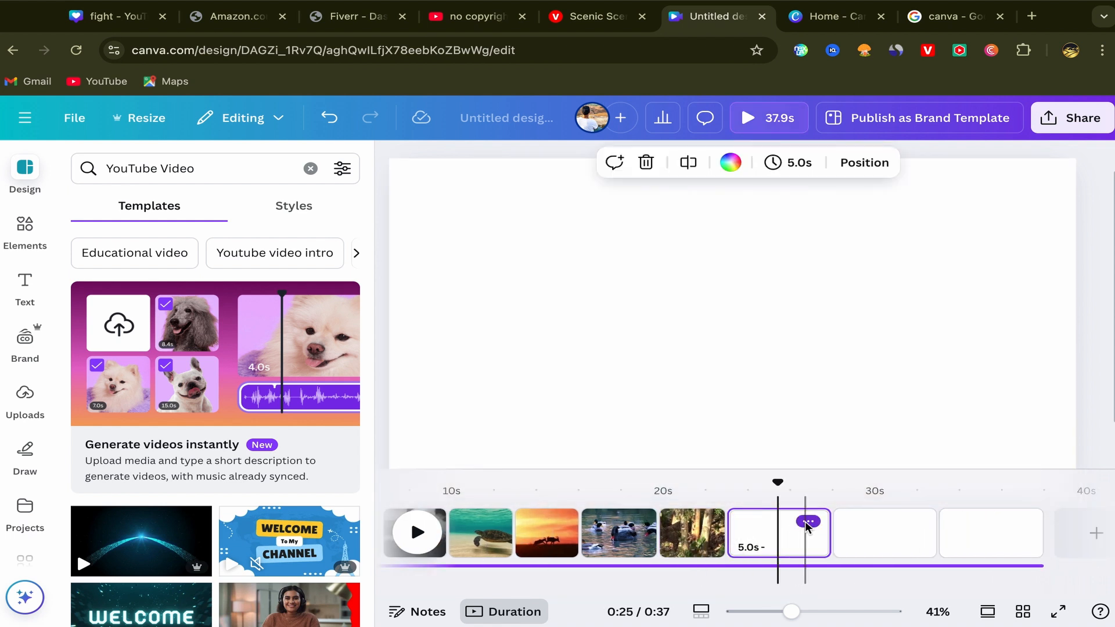
{"action": "left_click", "coordinate": [807, 521]}
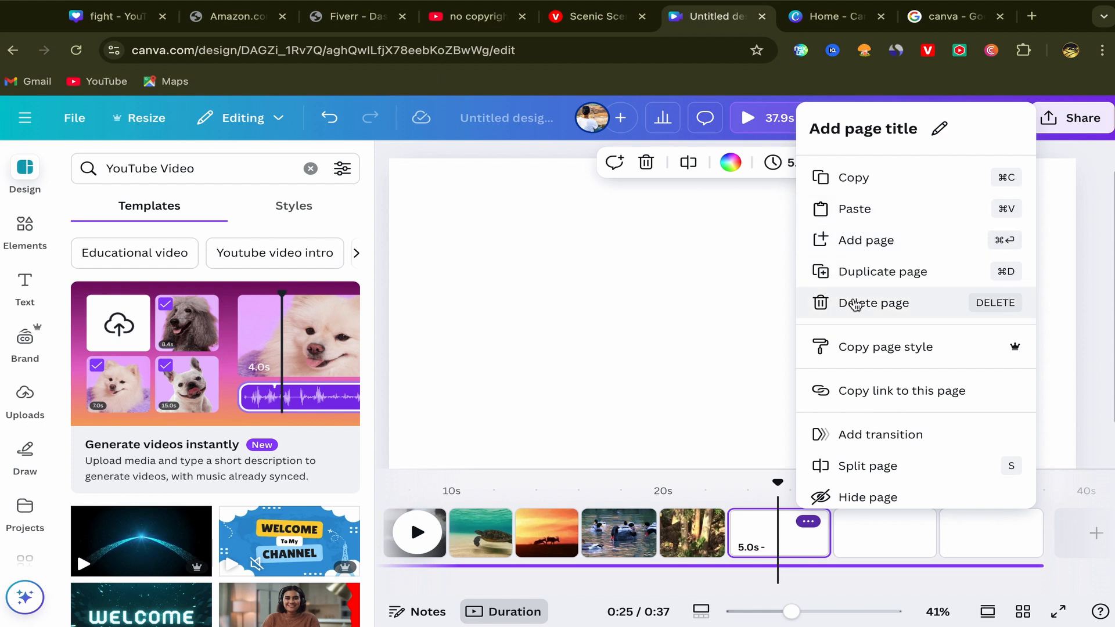
{"action": "left_click", "coordinate": [856, 304]}
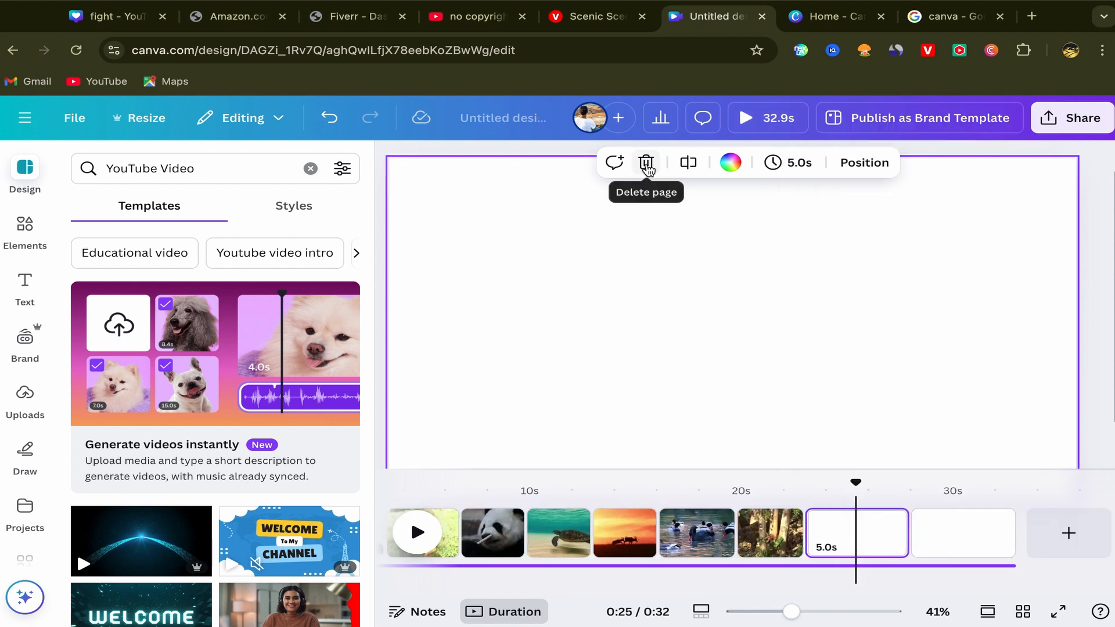
{"action": "left_click", "coordinate": [647, 165]}
{"action": "left_click", "coordinate": [646, 165]}
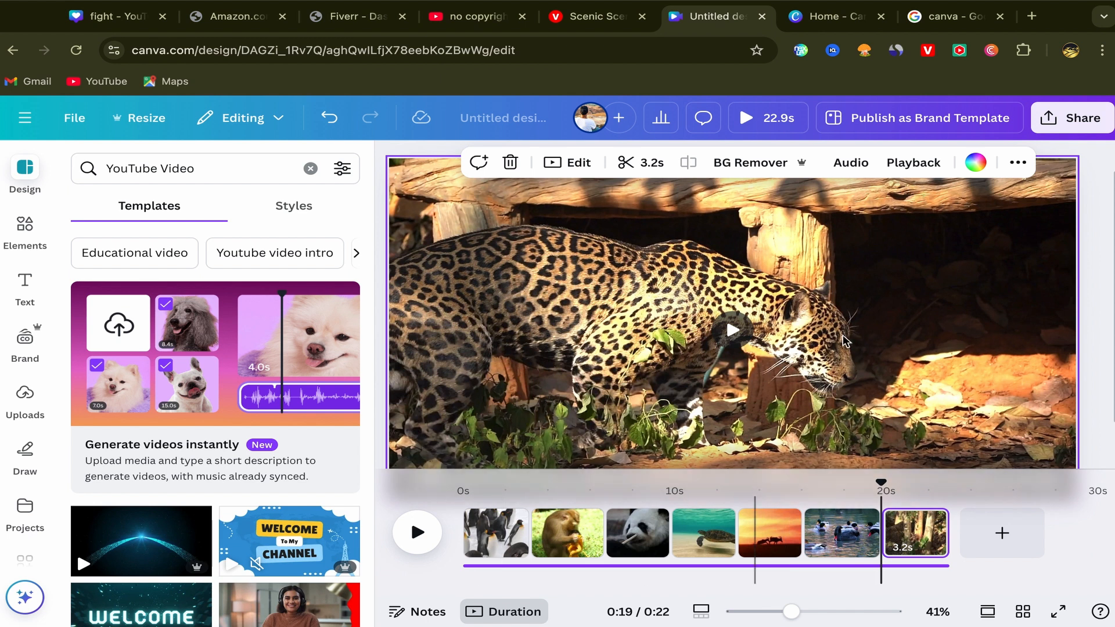
Step: Download all seven pages as a 1080p MP4 video and play the downloaded file
{"action": "left_click", "coordinate": [1073, 117]}
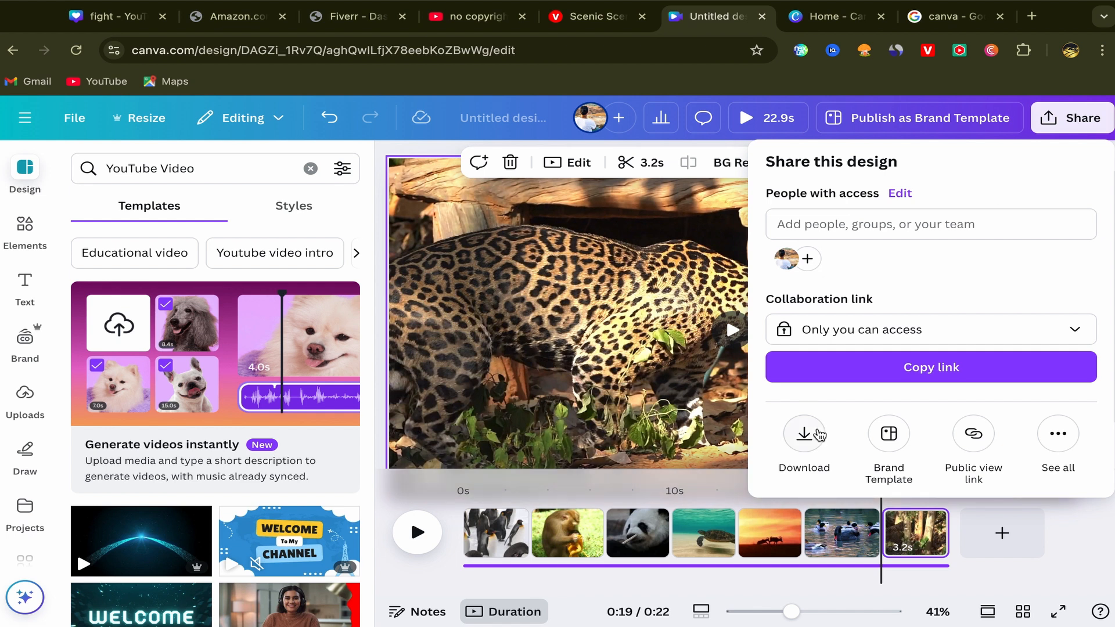
{"action": "left_click", "coordinate": [805, 435]}
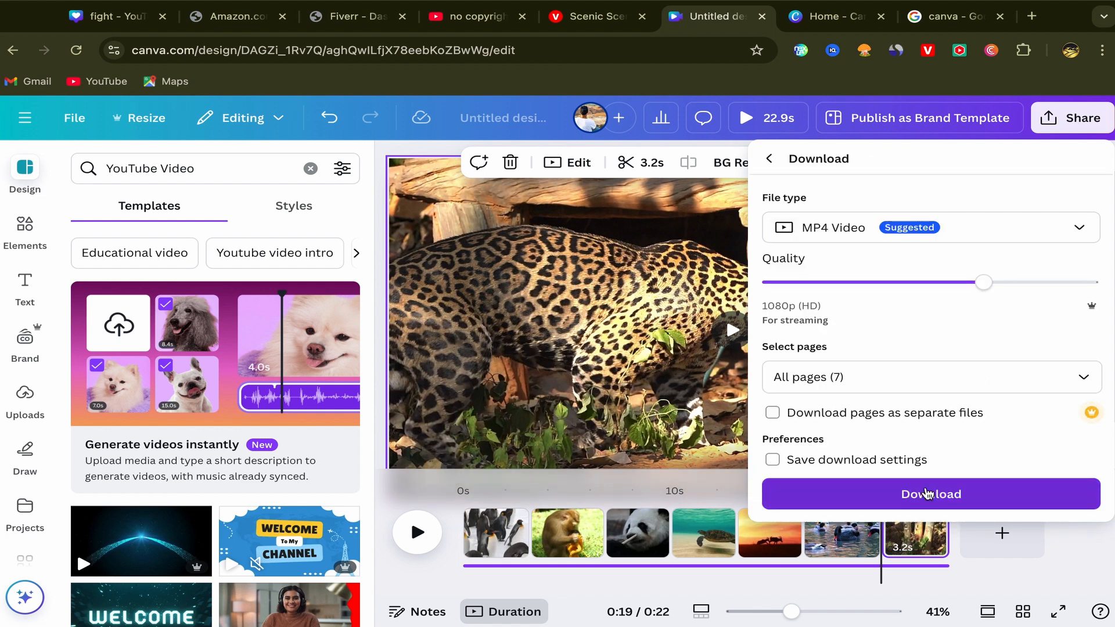
{"action": "left_click", "coordinate": [924, 494]}
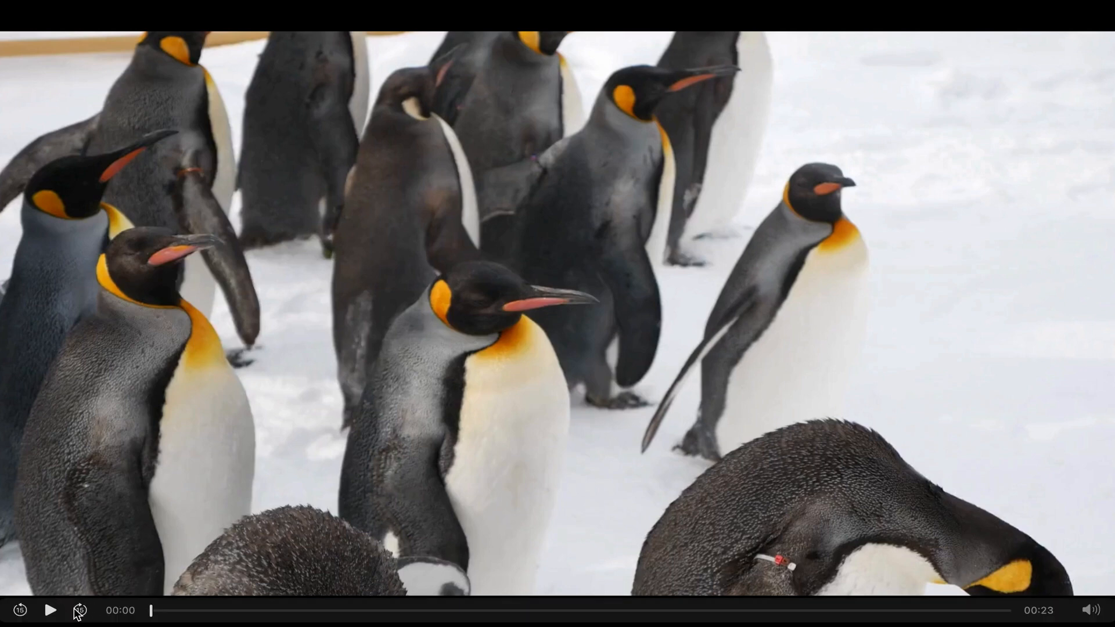
{"action": "left_click", "coordinate": [51, 610]}
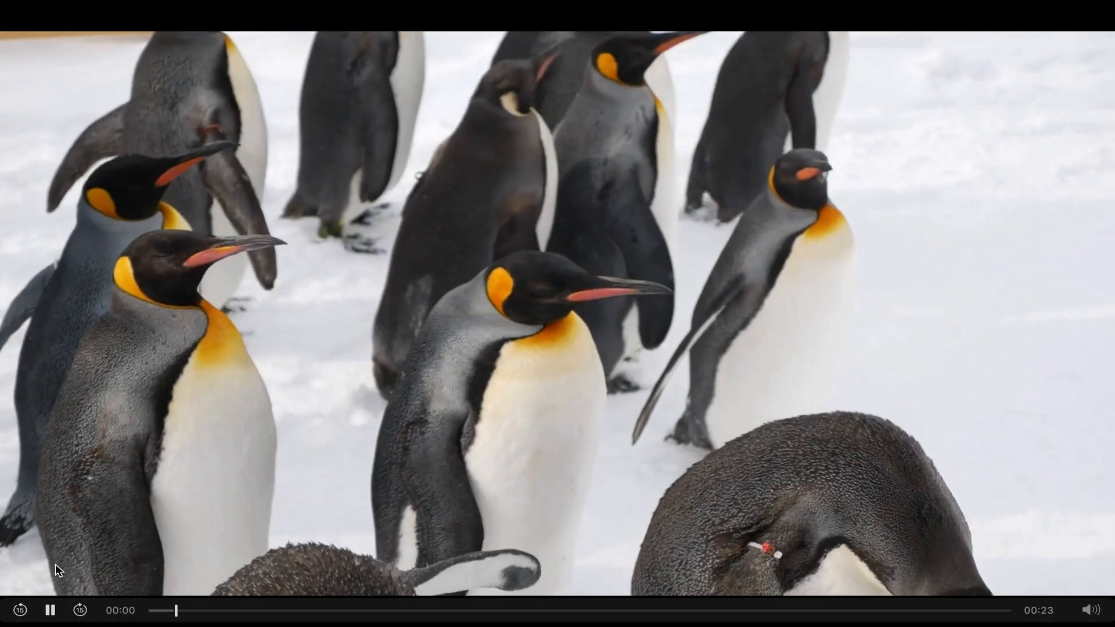